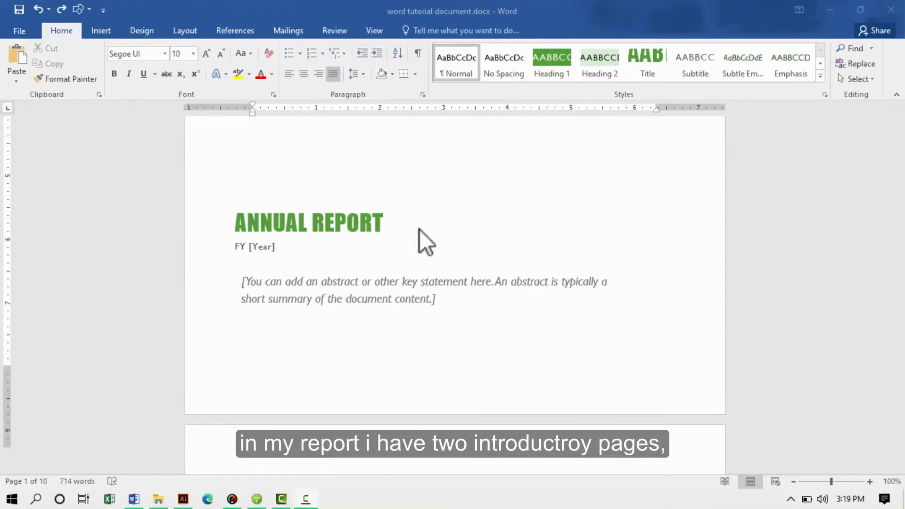
Step: Examine the cover page, the Contents page and the opening of the To Our Stockholders chapter
{"action": "scroll", "coordinate": [419, 231], "scroll_direction": "up", "scroll_amount": 5}
{"action": "scroll", "coordinate": [420, 231], "scroll_direction": "down", "scroll_amount": 15}
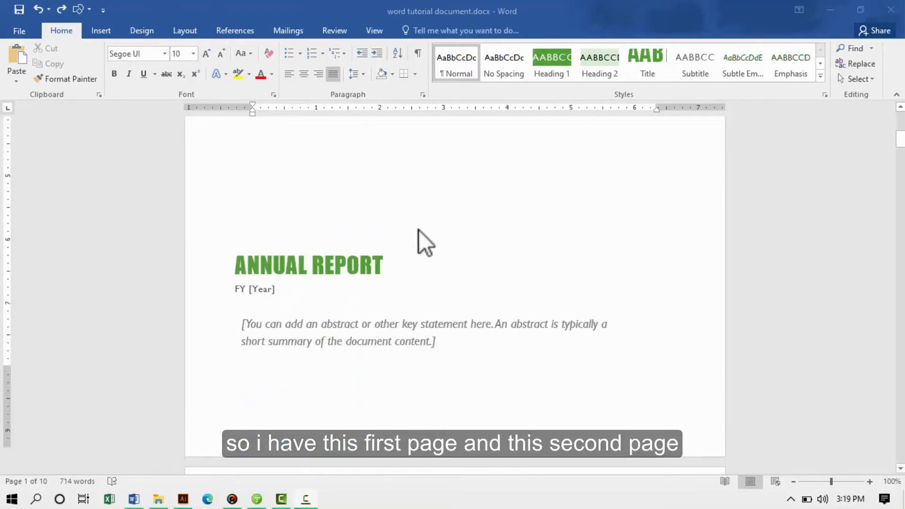
{"action": "scroll", "coordinate": [417, 230], "scroll_direction": "up", "scroll_amount": 12}
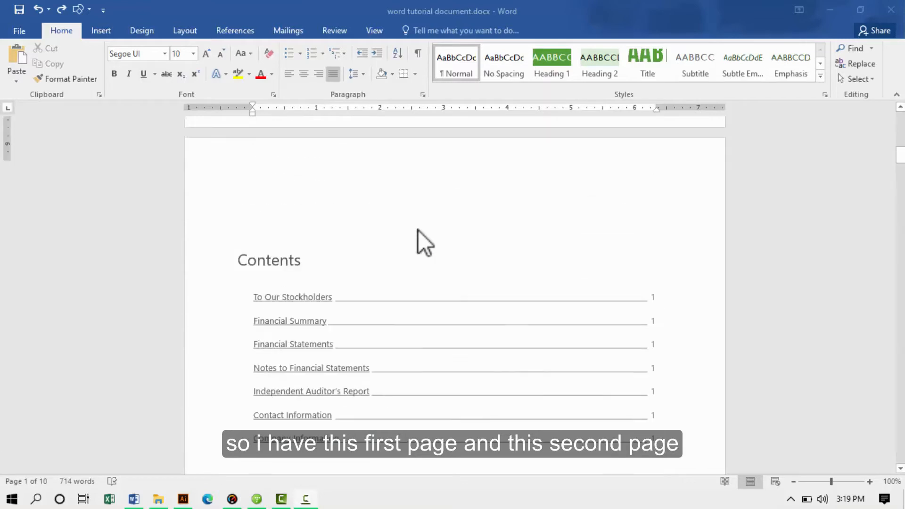
{"action": "scroll", "coordinate": [417, 230], "scroll_direction": "down", "scroll_amount": 2}
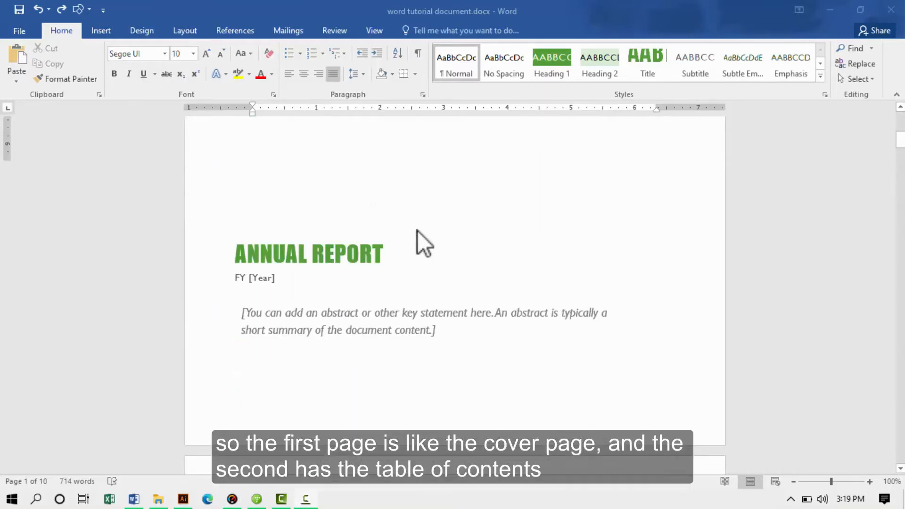
{"action": "scroll", "coordinate": [418, 230], "scroll_direction": "down", "scroll_amount": 10}
{"action": "scroll", "coordinate": [417, 230], "scroll_direction": "up", "scroll_amount": 3}
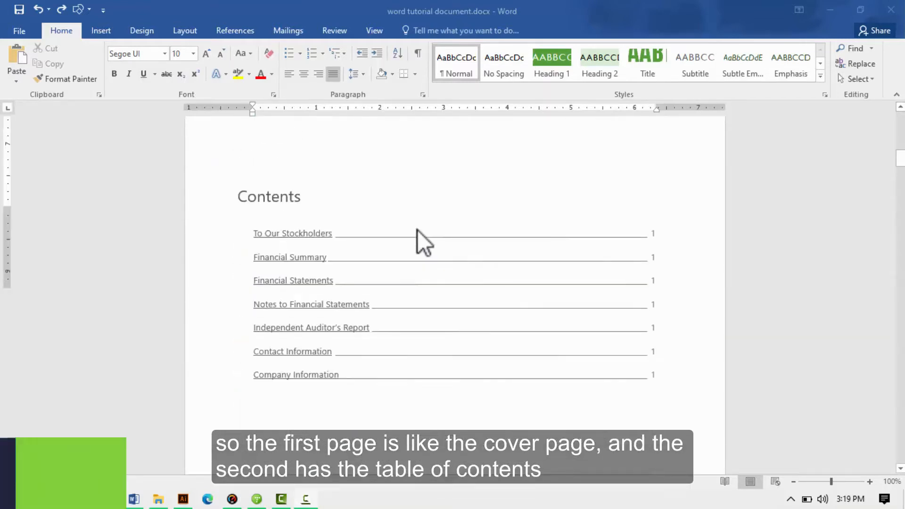
{"action": "scroll", "coordinate": [418, 230], "scroll_direction": "down", "scroll_amount": 10}
{"action": "scroll", "coordinate": [417, 230], "scroll_direction": "down", "scroll_amount": 5}
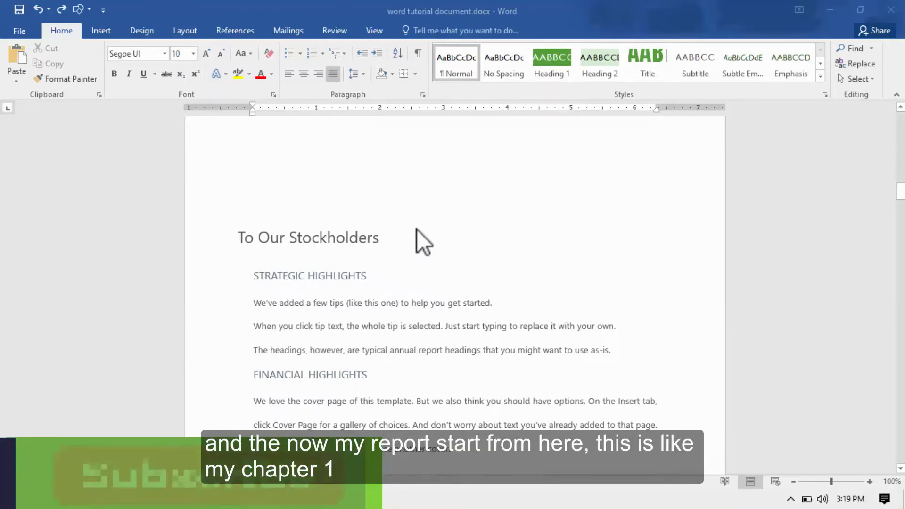
{"action": "scroll", "coordinate": [349, 215], "scroll_direction": "up", "scroll_amount": 1}
{"action": "scroll", "coordinate": [349, 216], "scroll_direction": "up", "scroll_amount": 2}
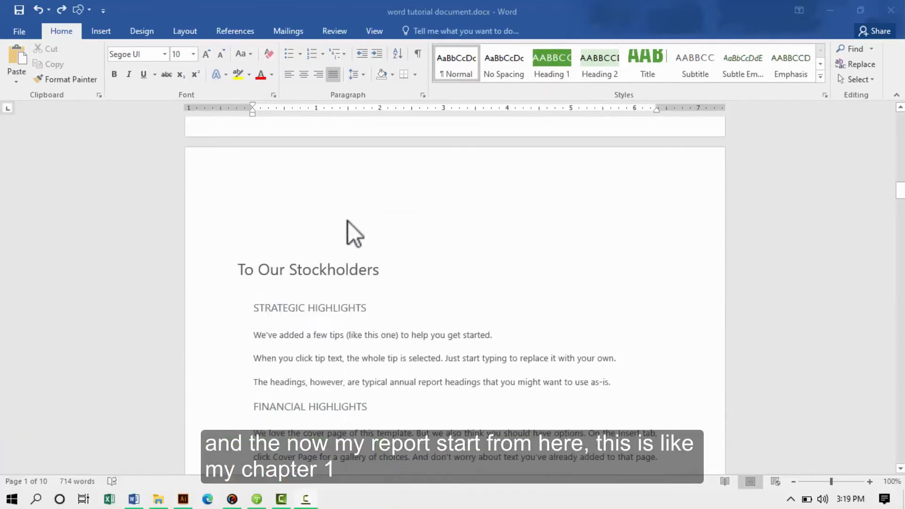
{"action": "scroll", "coordinate": [348, 222], "scroll_direction": "down", "scroll_amount": 3}
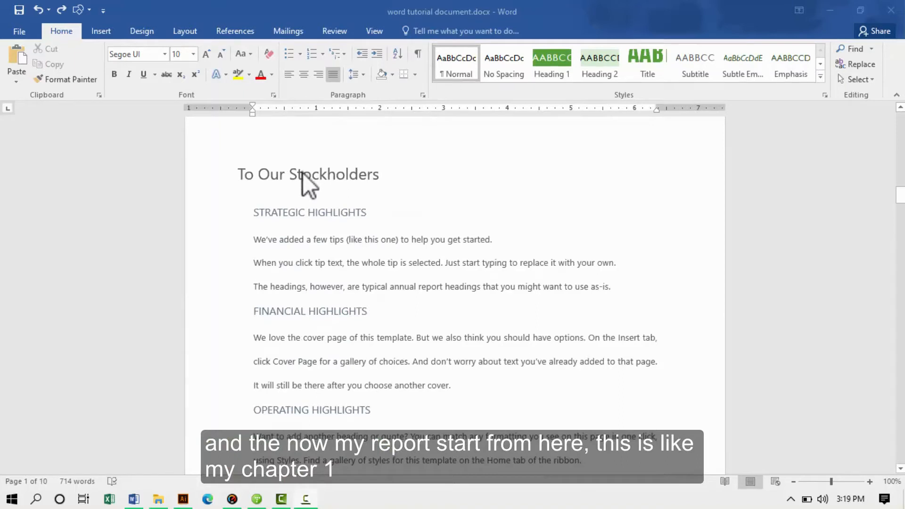
Step: Show the paragraph marks and other hidden formatting symbols in the document
{"action": "scroll", "coordinate": [344, 194], "scroll_direction": "up", "scroll_amount": 20}
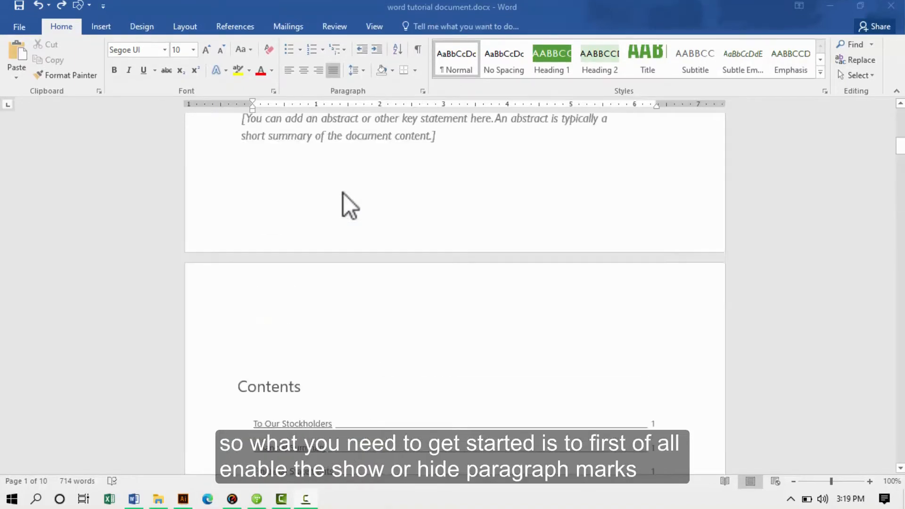
{"action": "scroll", "coordinate": [343, 193], "scroll_direction": "up", "scroll_amount": 3}
{"action": "scroll", "coordinate": [343, 192], "scroll_direction": "down", "scroll_amount": 2}
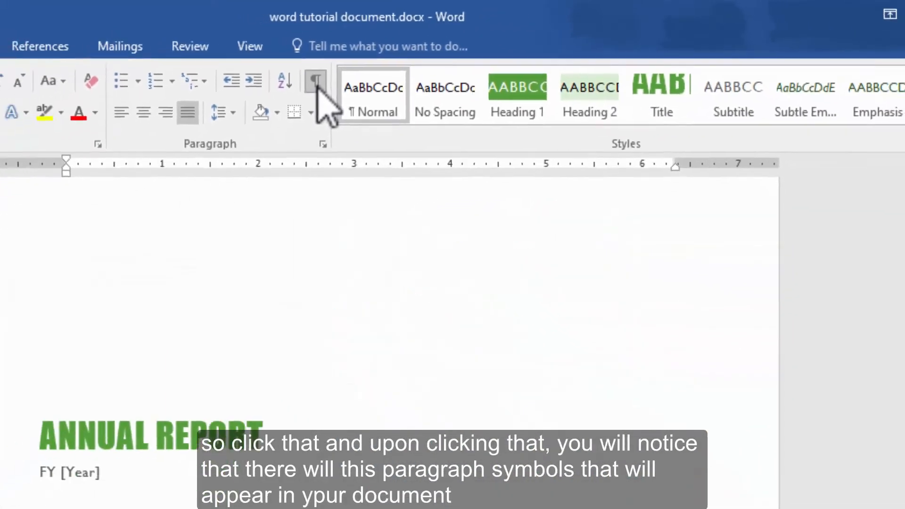
{"action": "left_click", "coordinate": [316, 83]}
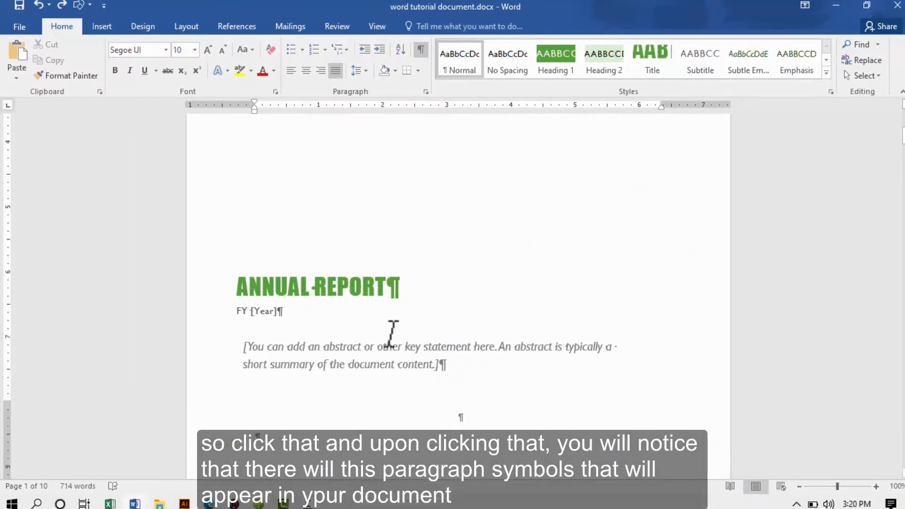
Step: Examine the formatting marks and the page boundary between the Contents page and the To Our Stockholders chapter
{"action": "scroll", "coordinate": [394, 349], "scroll_direction": "down", "scroll_amount": 3}
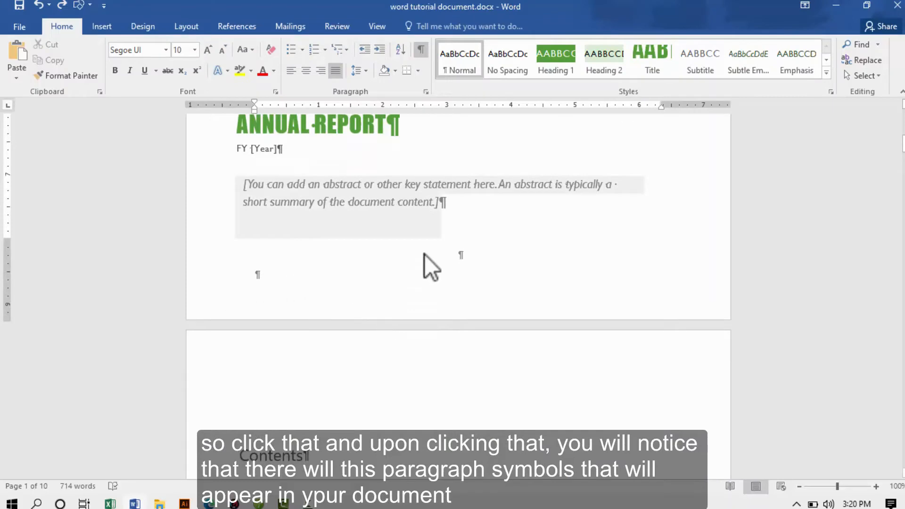
{"action": "scroll", "coordinate": [398, 330], "scroll_direction": "down", "scroll_amount": 8}
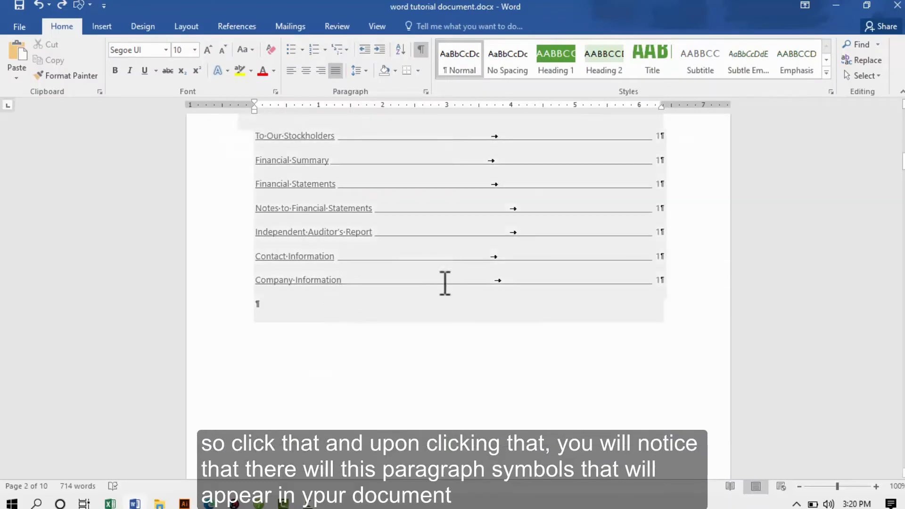
{"action": "scroll", "coordinate": [445, 283], "scroll_direction": "down", "scroll_amount": 10}
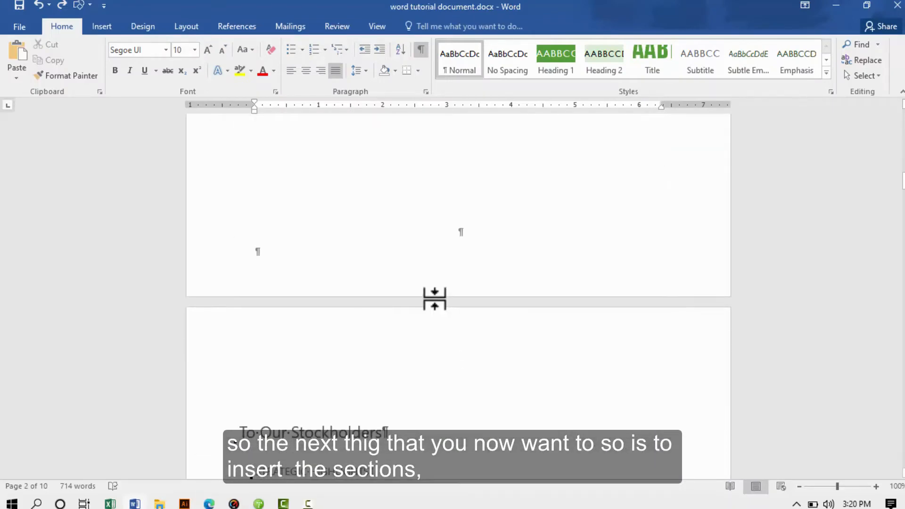
{"action": "scroll", "coordinate": [395, 213], "scroll_direction": "up", "scroll_amount": 8}
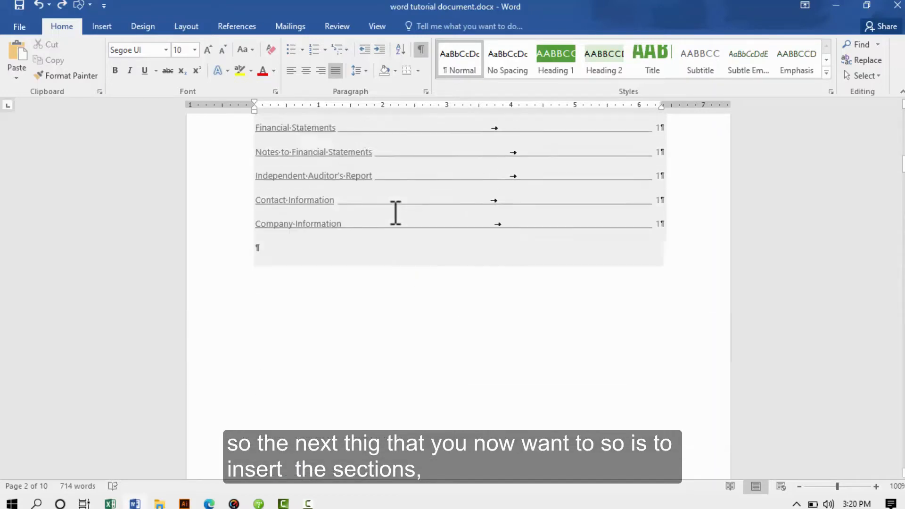
{"action": "scroll", "coordinate": [396, 214], "scroll_direction": "up", "scroll_amount": 3}
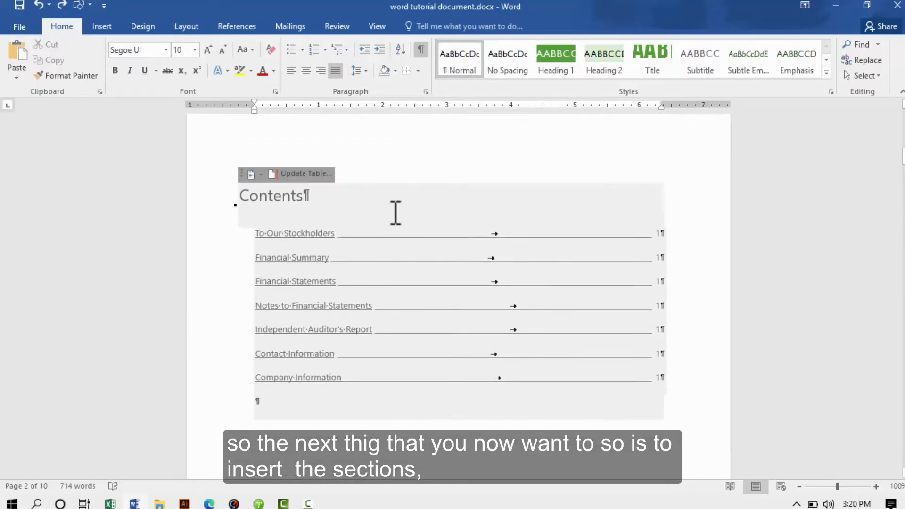
{"action": "scroll", "coordinate": [395, 213], "scroll_direction": "down", "scroll_amount": 4}
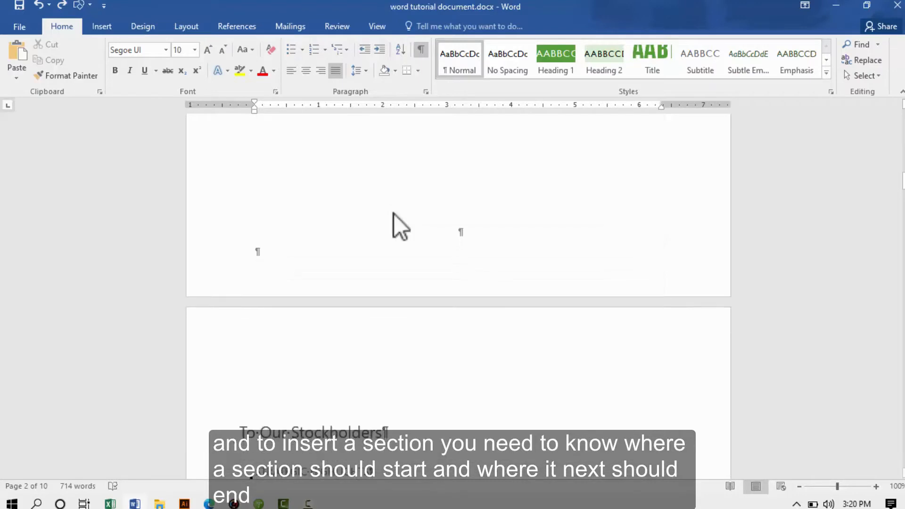
{"action": "scroll", "coordinate": [395, 214], "scroll_direction": "down", "scroll_amount": 4}
{"action": "scroll", "coordinate": [397, 214], "scroll_direction": "up", "scroll_amount": 3}
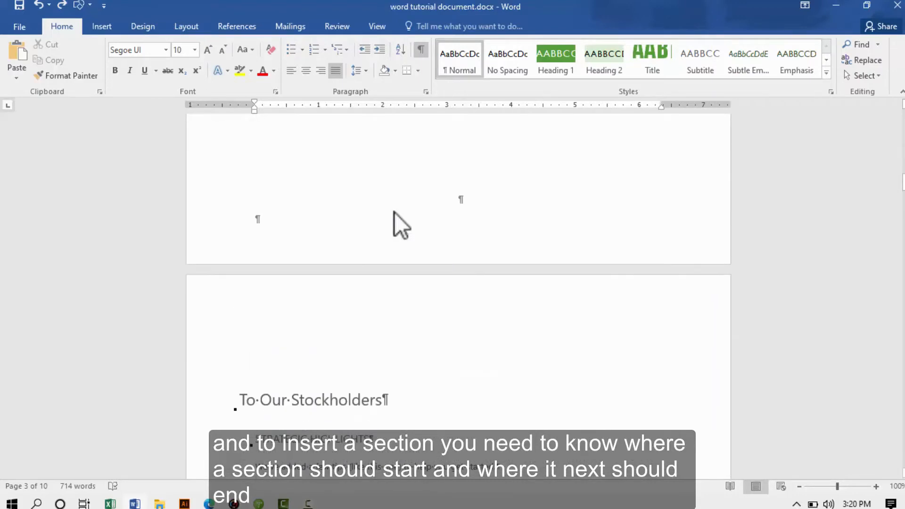
{"action": "scroll", "coordinate": [398, 214], "scroll_direction": "up", "scroll_amount": 6}
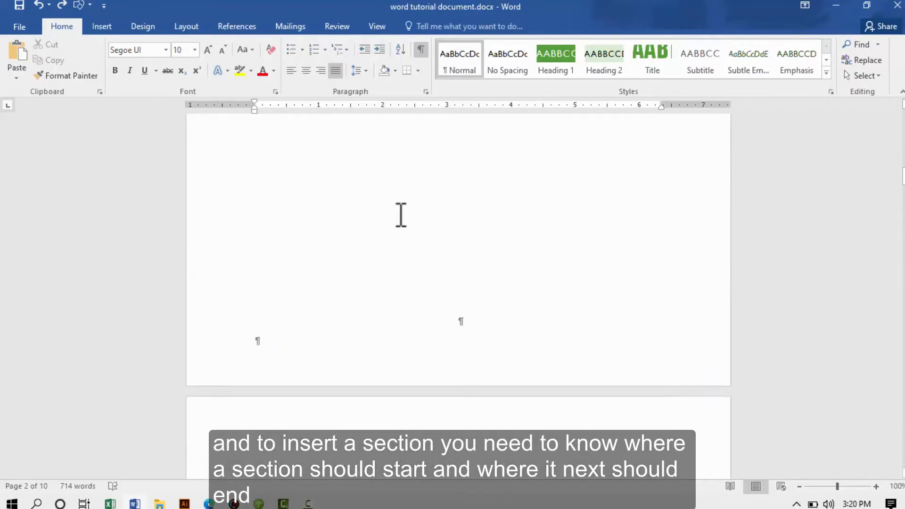
Step: Review the two introductory pages, the cover and the Contents page, that belong in the first section
{"action": "scroll", "coordinate": [405, 220], "scroll_direction": "up", "scroll_amount": 14}
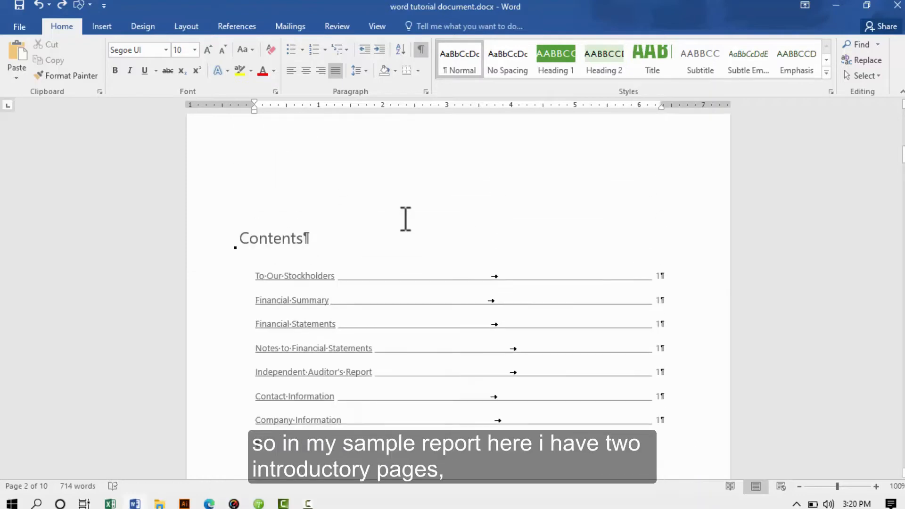
{"action": "scroll", "coordinate": [405, 217], "scroll_direction": "down", "scroll_amount": 5}
{"action": "scroll", "coordinate": [405, 216], "scroll_direction": "up", "scroll_amount": 10}
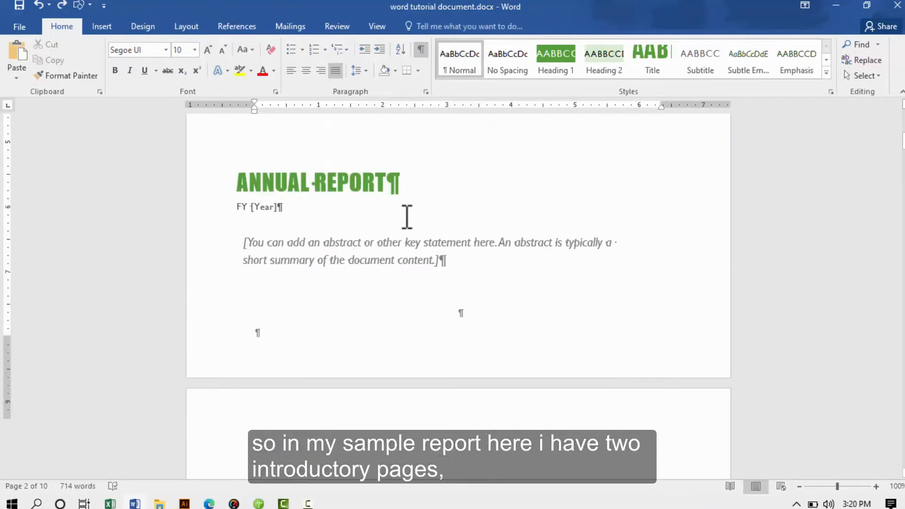
{"action": "scroll", "coordinate": [406, 217], "scroll_direction": "up", "scroll_amount": 5}
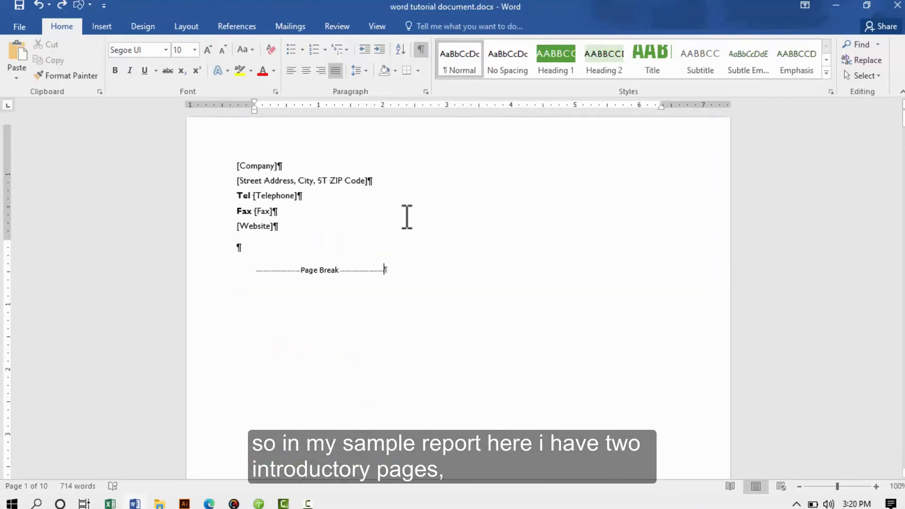
{"action": "scroll", "coordinate": [406, 216], "scroll_direction": "down", "scroll_amount": 3}
{"action": "scroll", "coordinate": [405, 216], "scroll_direction": "up", "scroll_amount": 3}
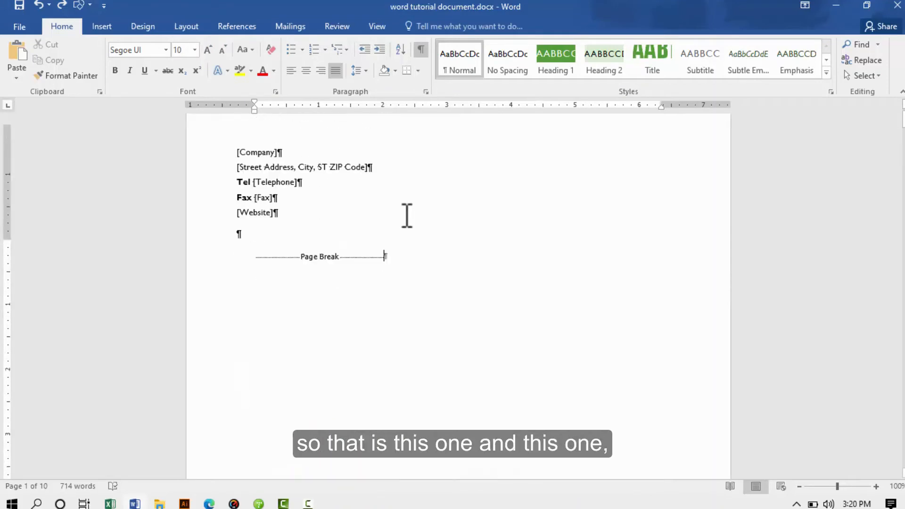
{"action": "scroll", "coordinate": [408, 221], "scroll_direction": "down", "scroll_amount": 6}
{"action": "scroll", "coordinate": [409, 226], "scroll_direction": "down", "scroll_amount": 7}
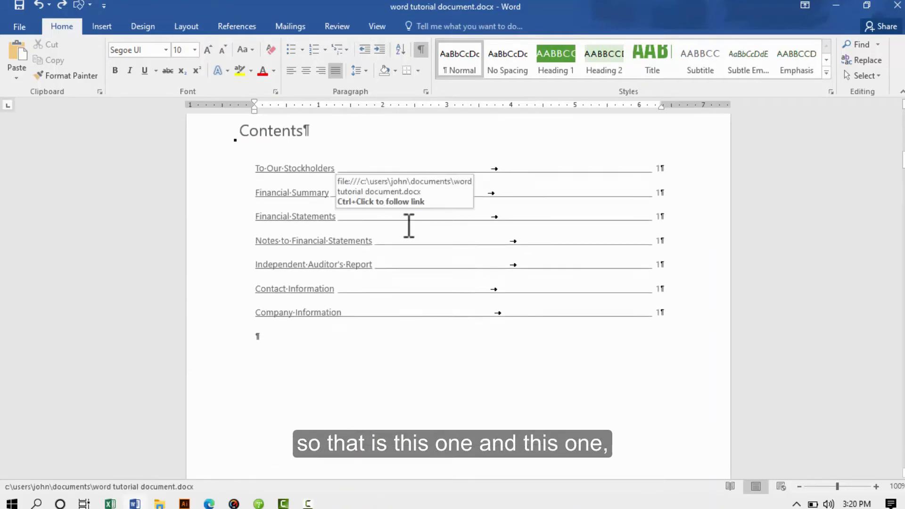
Step: Add empty paragraphs directly below the table of contents, where the first section should end
{"action": "scroll", "coordinate": [409, 226], "scroll_direction": "down", "scroll_amount": 7}
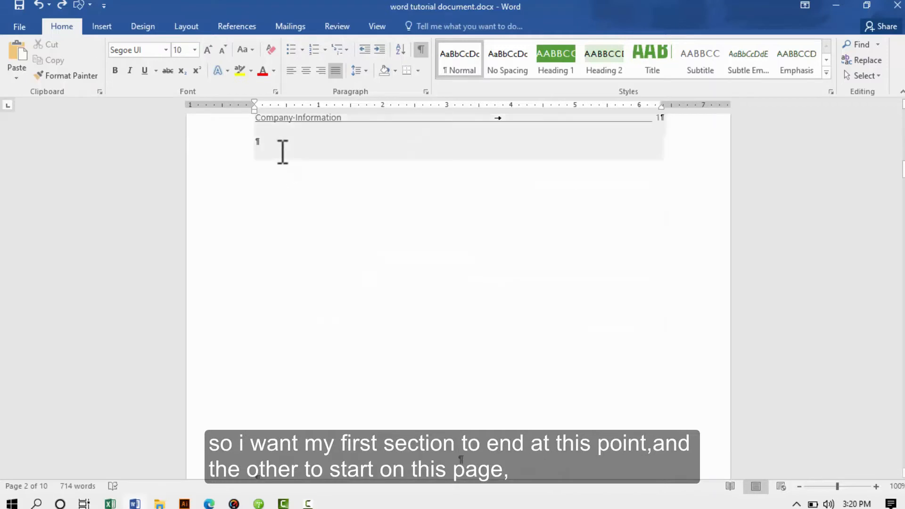
{"action": "left_click", "coordinate": [278, 191]}
{"action": "key", "text": "Return"}
{"action": "key", "text": "Return"}
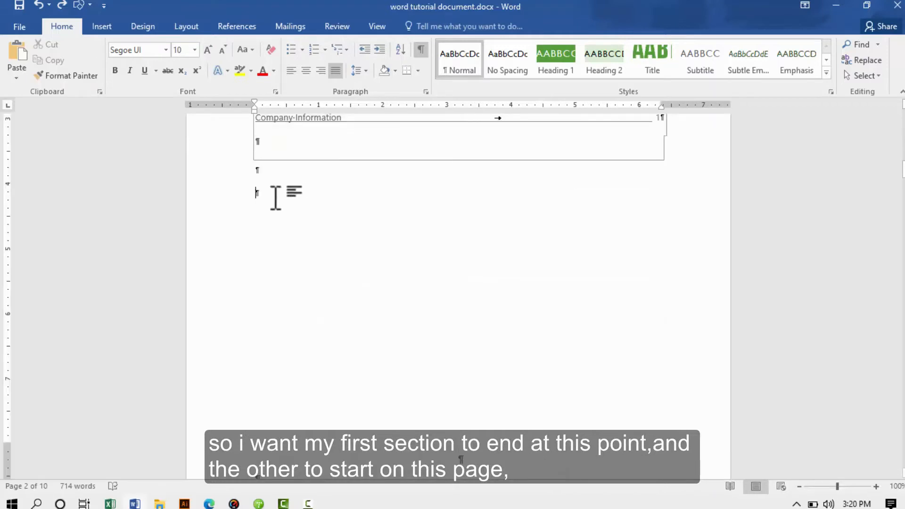
Step: Compare the introductory pages with the report pages from To Our Stockholders onward to identify where the page numbering style should change
{"action": "scroll", "coordinate": [275, 267], "scroll_direction": "down", "scroll_amount": 8}
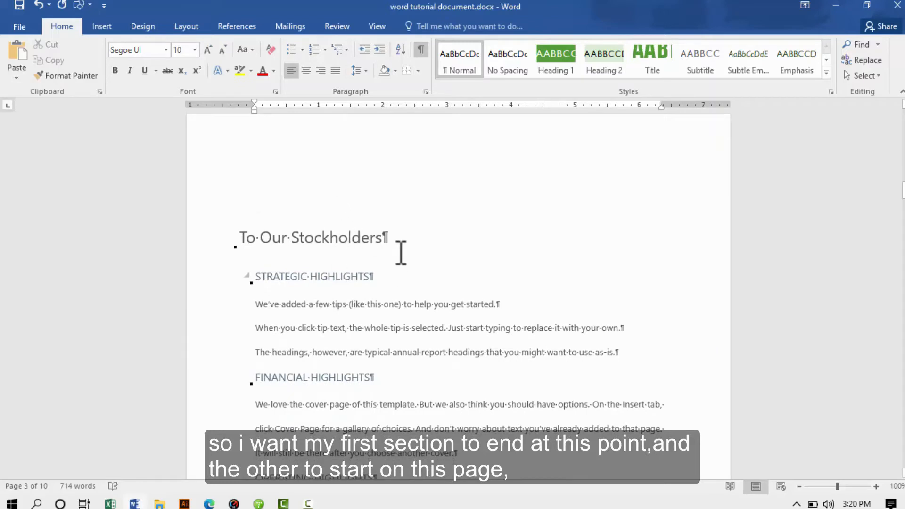
{"action": "scroll", "coordinate": [398, 255], "scroll_direction": "up", "scroll_amount": 12}
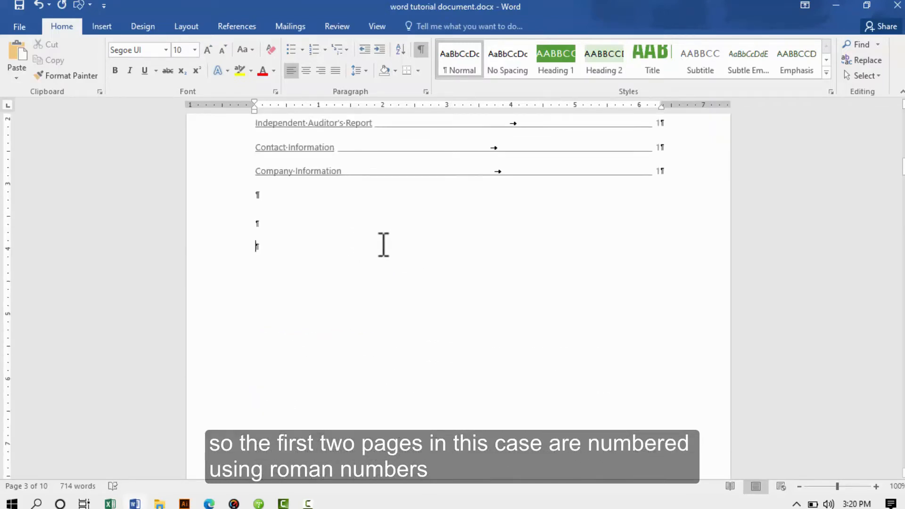
{"action": "scroll", "coordinate": [381, 244], "scroll_direction": "up", "scroll_amount": 6}
{"action": "scroll", "coordinate": [377, 236], "scroll_direction": "down", "scroll_amount": 4}
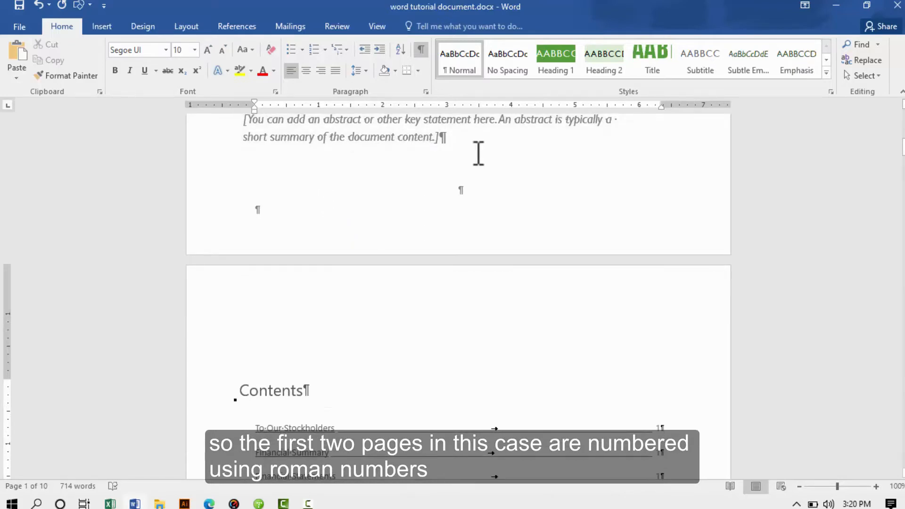
{"action": "scroll", "coordinate": [445, 236], "scroll_direction": "down", "scroll_amount": 15}
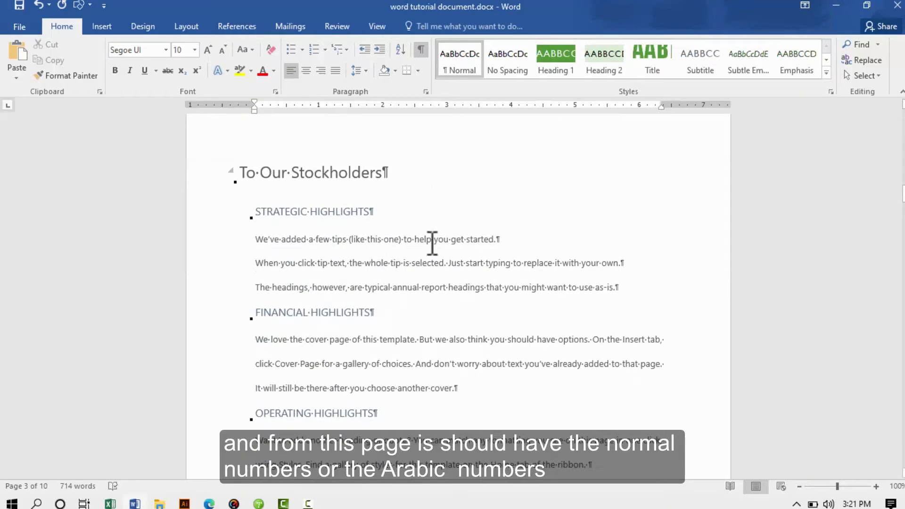
{"action": "scroll", "coordinate": [429, 255], "scroll_direction": "down", "scroll_amount": 4}
{"action": "scroll", "coordinate": [427, 271], "scroll_direction": "down", "scroll_amount": 4}
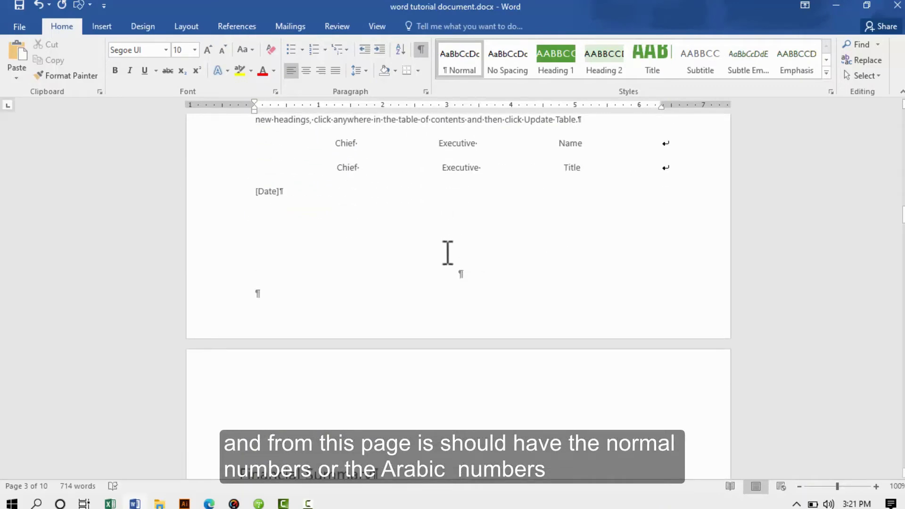
{"action": "scroll", "coordinate": [446, 251], "scroll_direction": "up", "scroll_amount": 3}
{"action": "scroll", "coordinate": [445, 250], "scroll_direction": "up", "scroll_amount": 20}
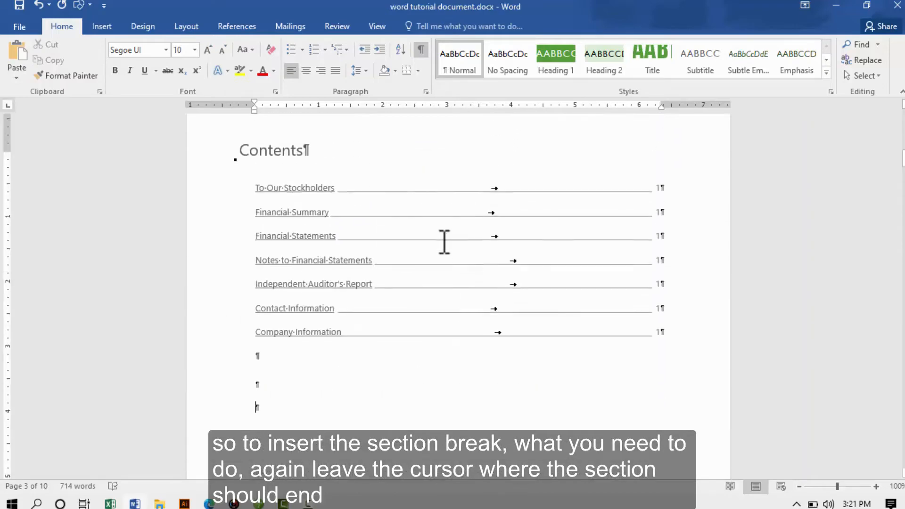
Step: Remove the empty paragraphs below the table of contents and place the insertion point a little below it on a fresh empty line
{"action": "scroll", "coordinate": [446, 247], "scroll_direction": "down", "scroll_amount": 9}
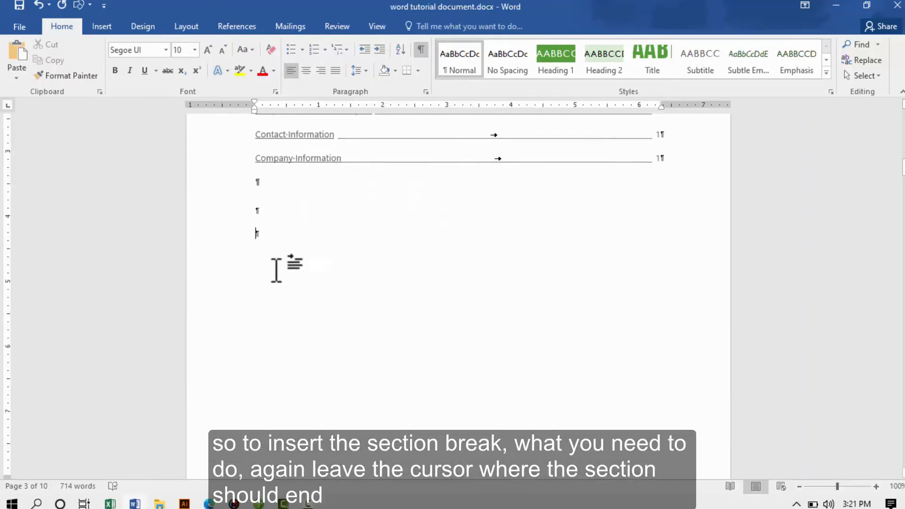
{"action": "left_click", "coordinate": [259, 227]}
{"action": "key", "text": "BackSpace"}
{"action": "key", "text": "BackSpace"}
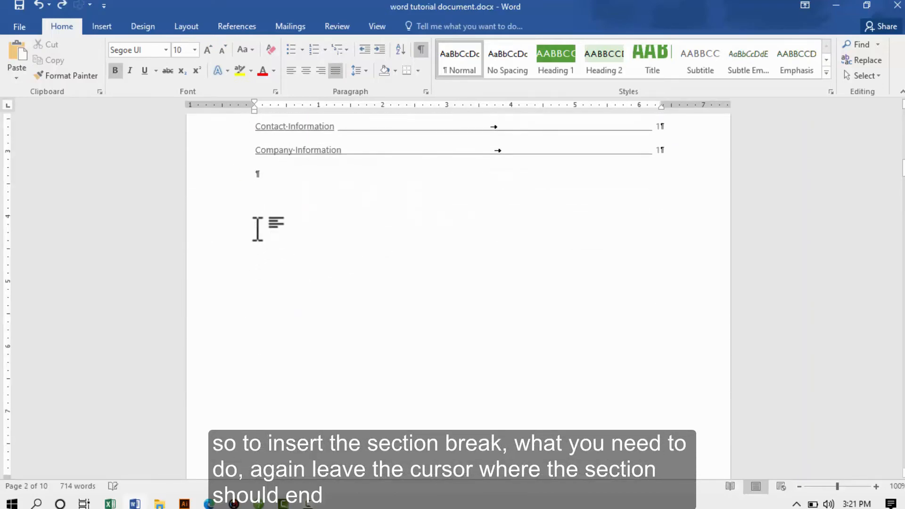
{"action": "double_click", "coordinate": [257, 228]}
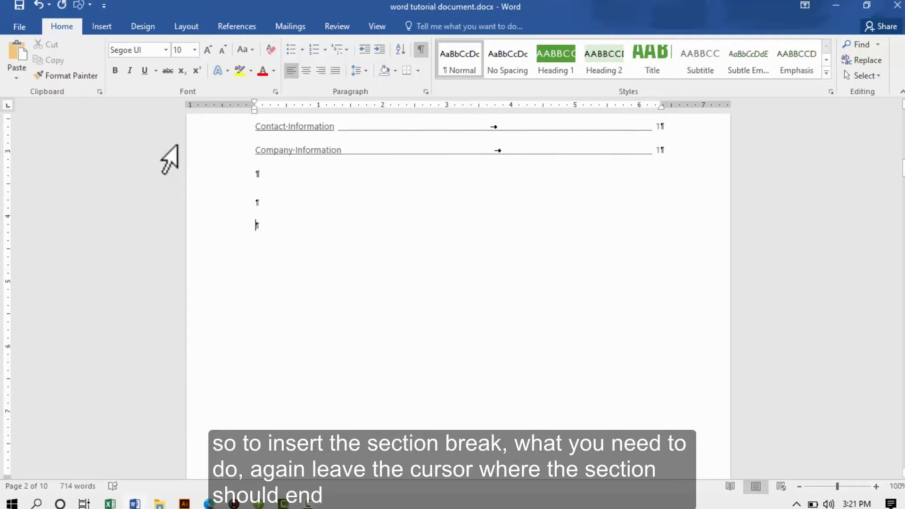
Step: Insert a Next Page section break below the table of contents, and hide the paragraph marks once the break is checked
{"action": "left_click", "coordinate": [186, 29]}
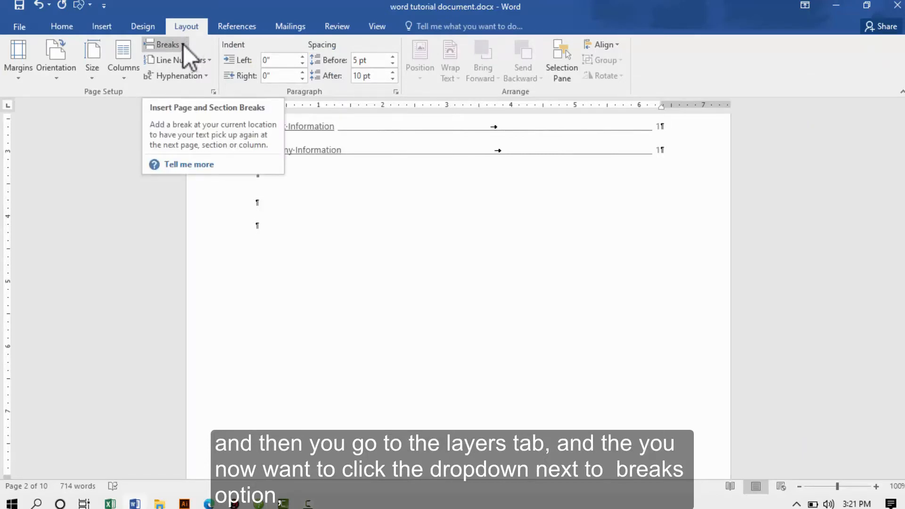
{"action": "left_click", "coordinate": [183, 45]}
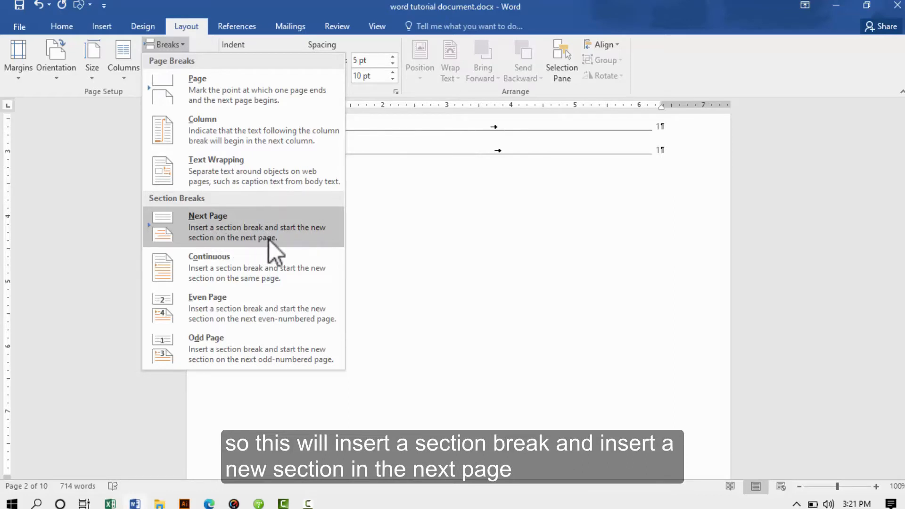
{"action": "left_click", "coordinate": [213, 220]}
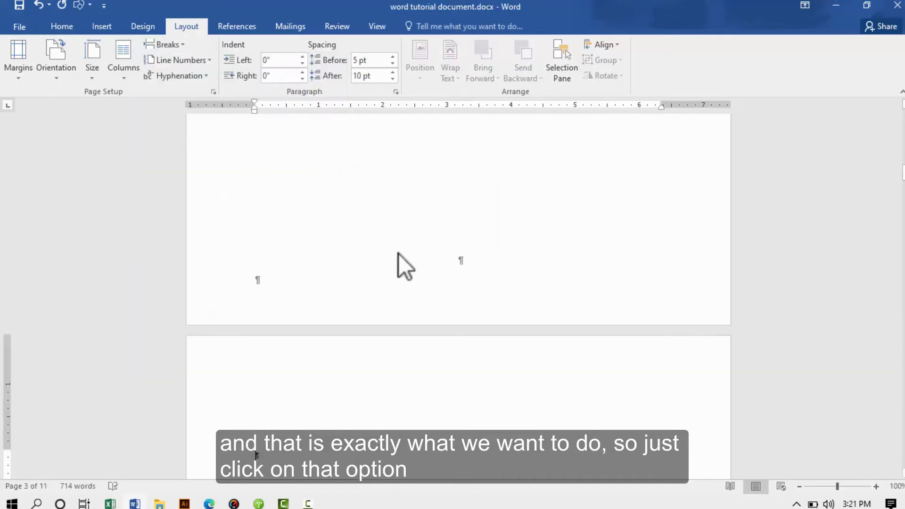
{"action": "scroll", "coordinate": [396, 225], "scroll_direction": "up", "scroll_amount": 1}
{"action": "scroll", "coordinate": [366, 240], "scroll_direction": "down", "scroll_amount": 4}
{"action": "left_click", "coordinate": [273, 203]}
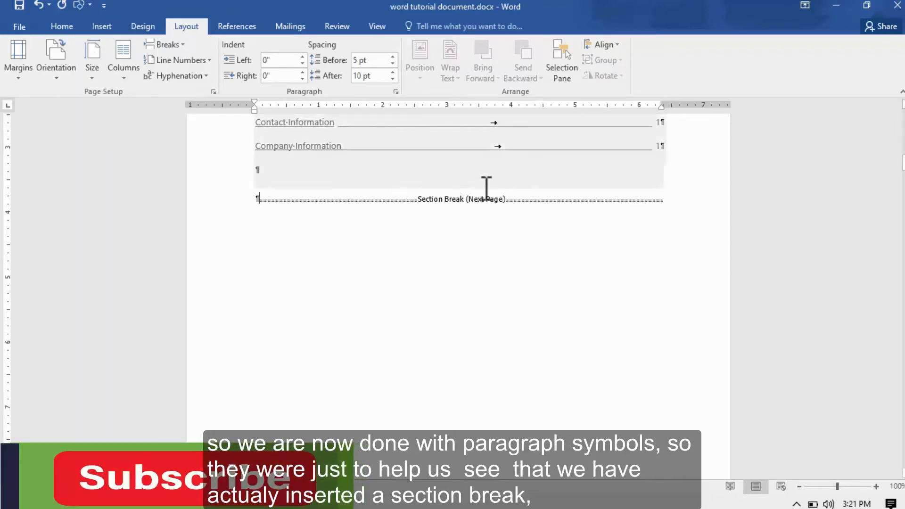
{"action": "left_click", "coordinate": [76, 26]}
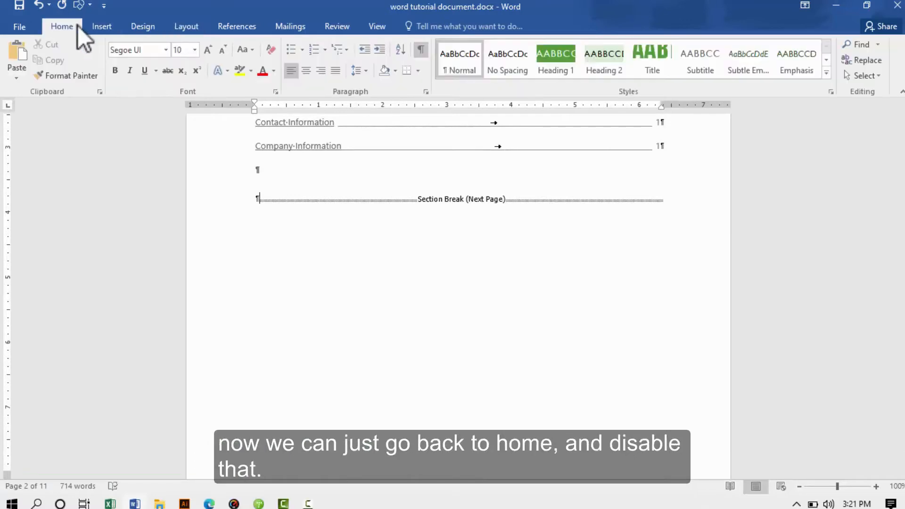
{"action": "left_click", "coordinate": [421, 52]}
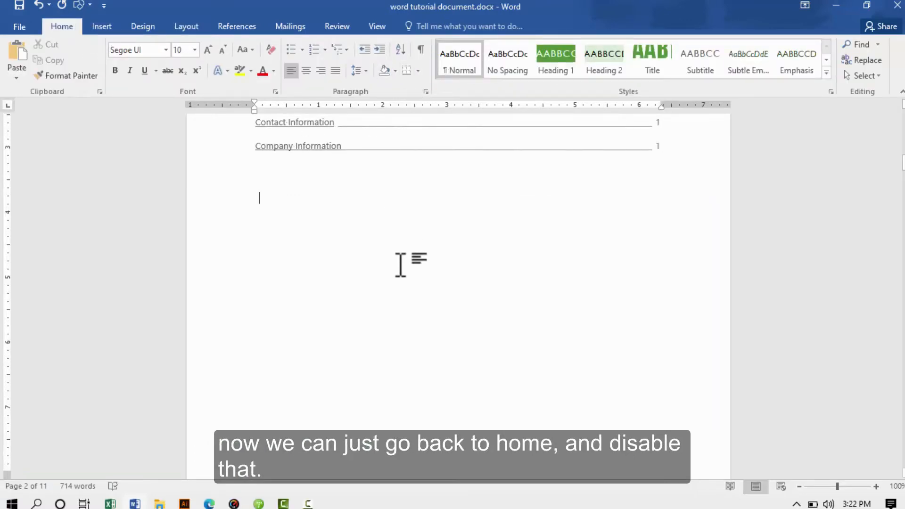
Step: Examine the pages between the table of contents and To Our Stockholders for an unwanted blank page after the section break
{"action": "scroll", "coordinate": [401, 265], "scroll_direction": "down", "scroll_amount": 10}
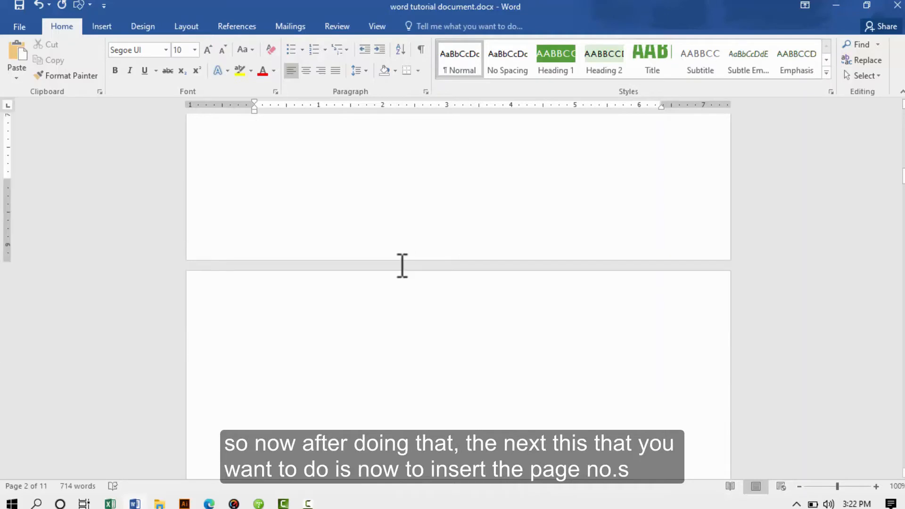
{"action": "scroll", "coordinate": [402, 265], "scroll_direction": "down", "scroll_amount": 3}
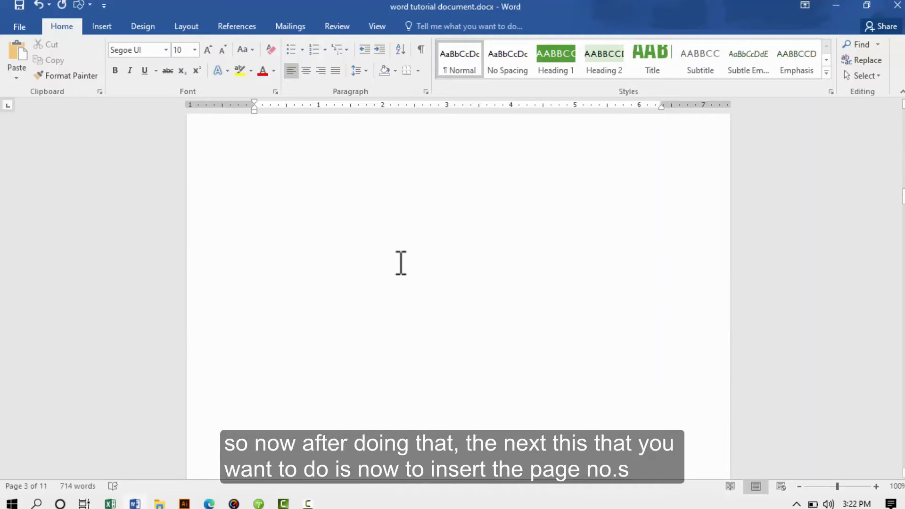
{"action": "scroll", "coordinate": [401, 264], "scroll_direction": "down", "scroll_amount": 10}
{"action": "scroll", "coordinate": [399, 263], "scroll_direction": "up", "scroll_amount": 4}
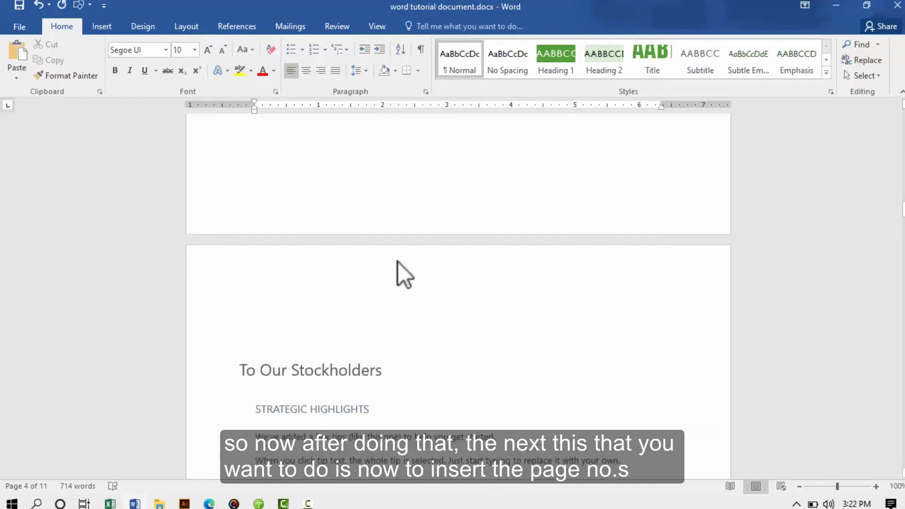
{"action": "scroll", "coordinate": [401, 260], "scroll_direction": "up", "scroll_amount": 5}
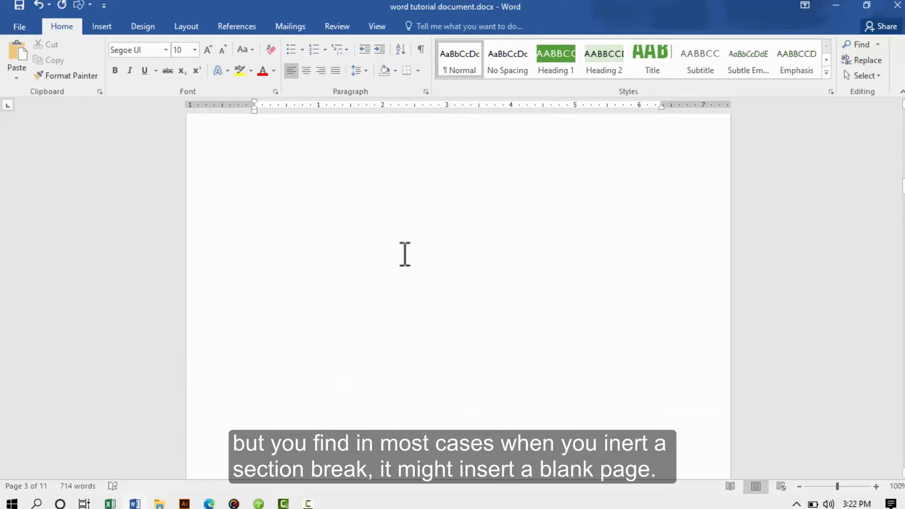
{"action": "scroll", "coordinate": [405, 255], "scroll_direction": "up", "scroll_amount": 5}
{"action": "scroll", "coordinate": [403, 255], "scroll_direction": "down", "scroll_amount": 2}
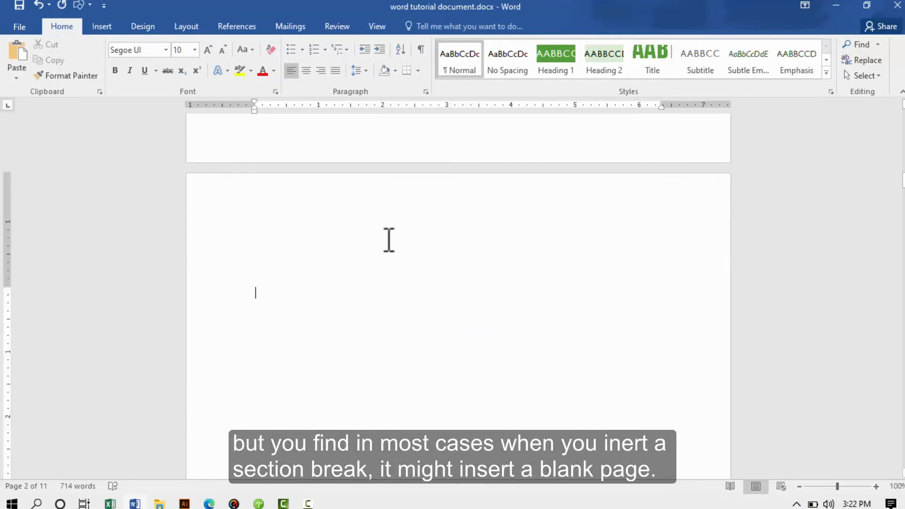
{"action": "scroll", "coordinate": [389, 241], "scroll_direction": "down", "scroll_amount": 15}
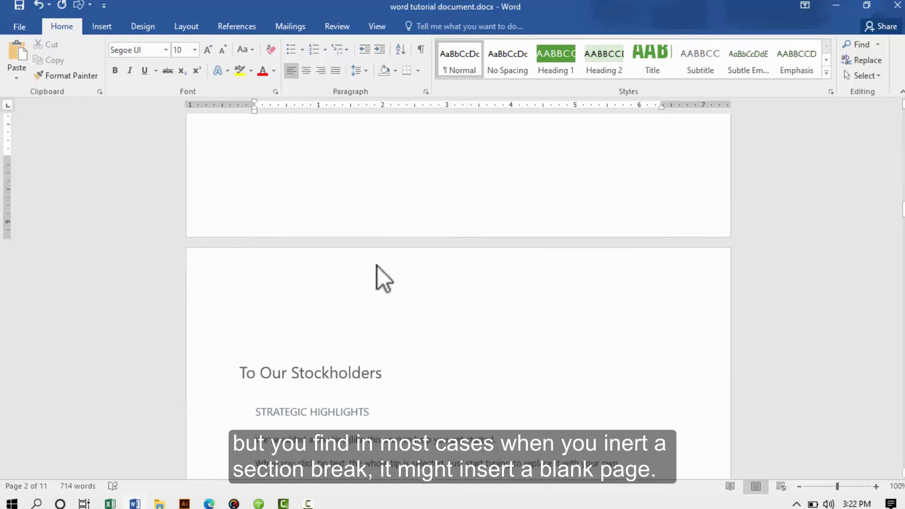
{"action": "scroll", "coordinate": [378, 264], "scroll_direction": "up", "scroll_amount": 4}
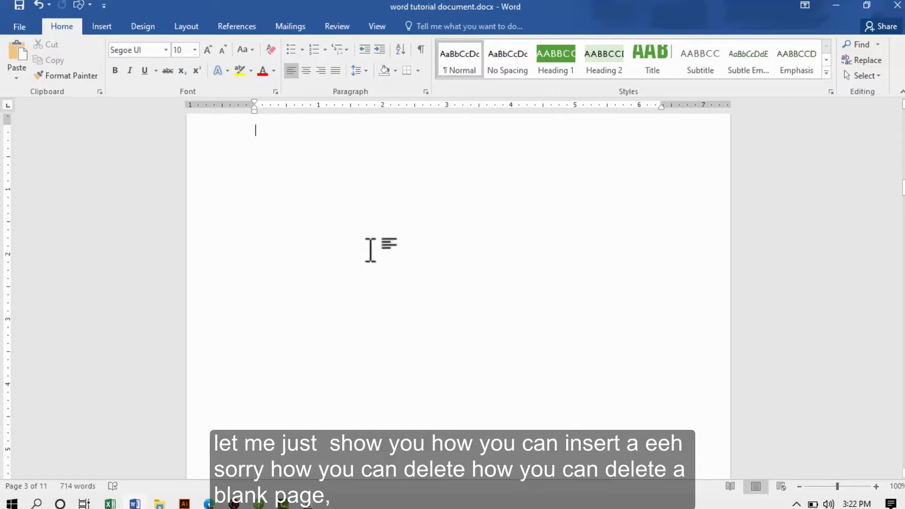
{"action": "scroll", "coordinate": [371, 246], "scroll_direction": "up", "scroll_amount": 3}
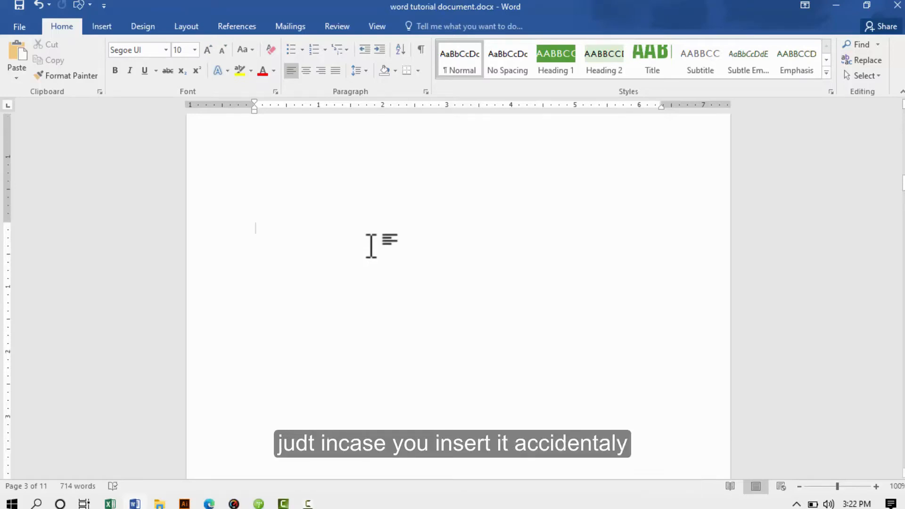
{"action": "scroll", "coordinate": [371, 247], "scroll_direction": "up", "scroll_amount": 3}
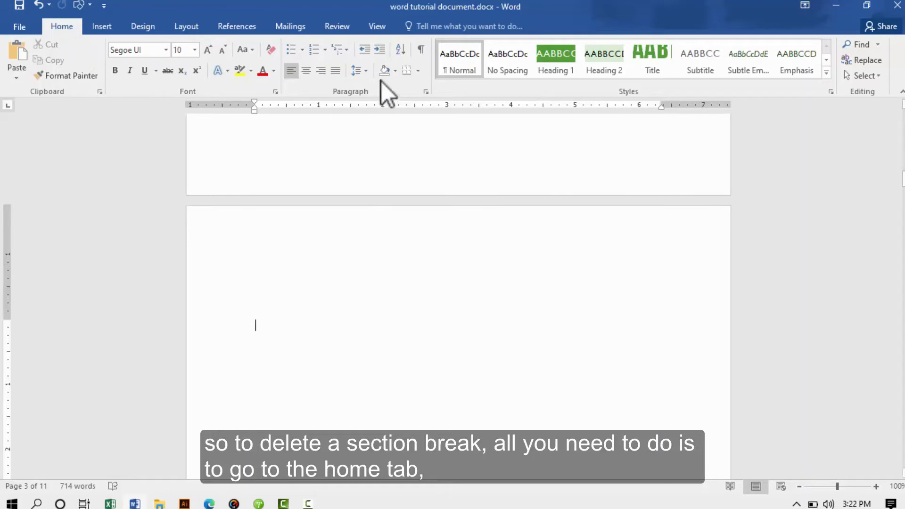
Step: Show the paragraph marks and delete the empty paragraph on the blank page before To Our Stockholders
{"action": "left_click", "coordinate": [422, 50]}
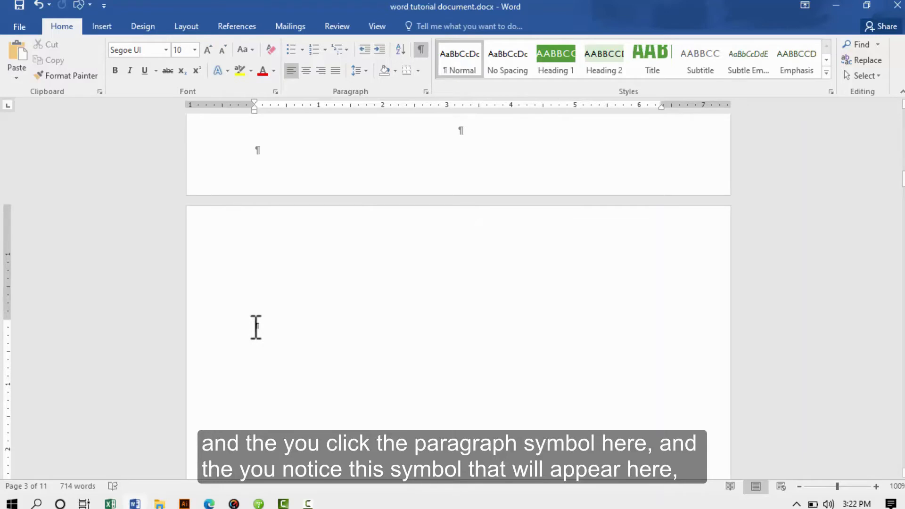
{"action": "left_click_drag", "start_coordinate": [256, 327], "coordinate": [269, 331]}
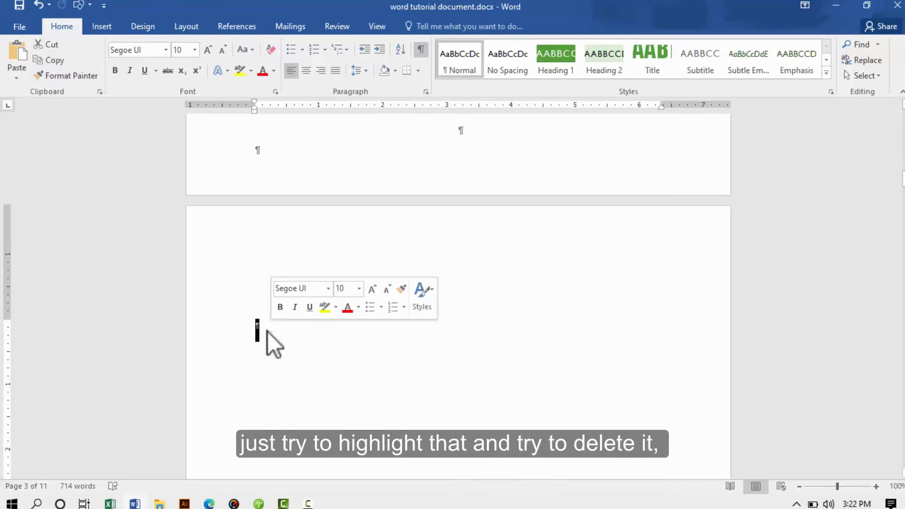
{"action": "key", "text": "Delete"}
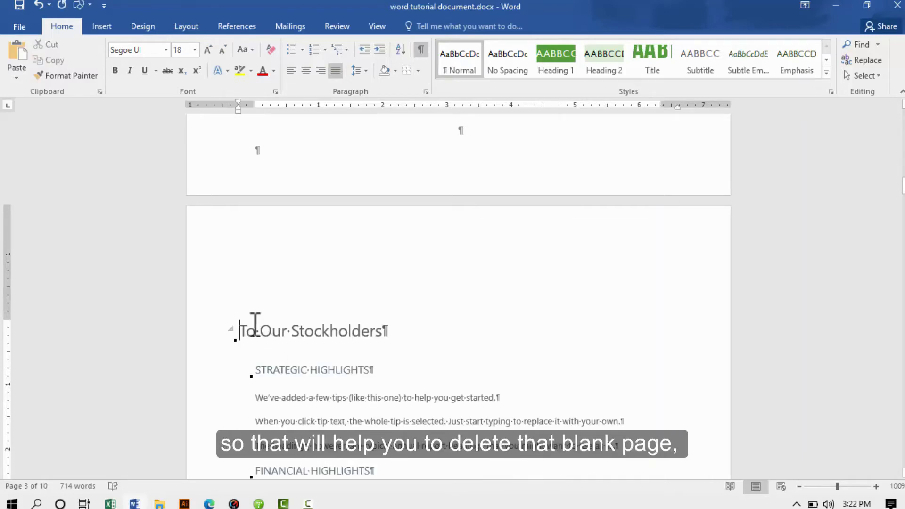
Step: Check that the section break below the table of contents leads directly to To Our Stockholders, and hide the paragraph marks
{"action": "scroll", "coordinate": [296, 302], "scroll_direction": "up", "scroll_amount": 6}
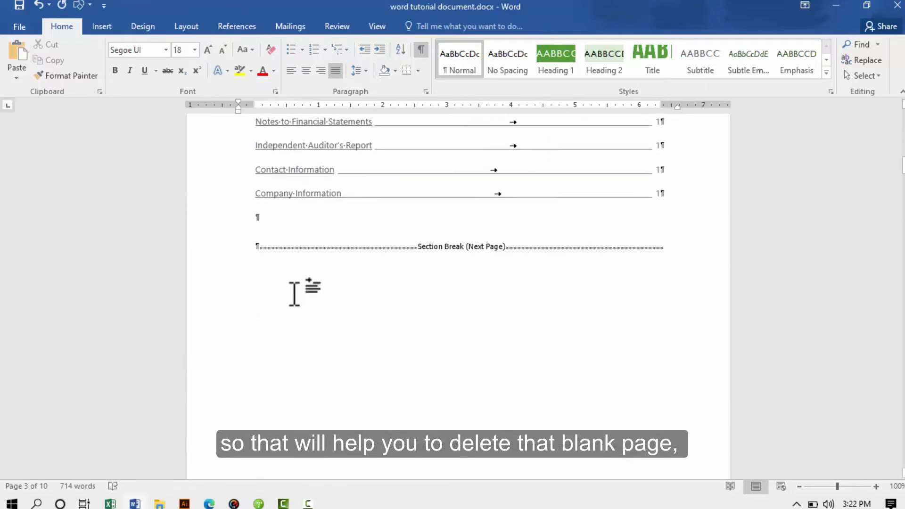
{"action": "scroll", "coordinate": [294, 294], "scroll_direction": "up", "scroll_amount": 1}
{"action": "scroll", "coordinate": [295, 294], "scroll_direction": "down", "scroll_amount": 6}
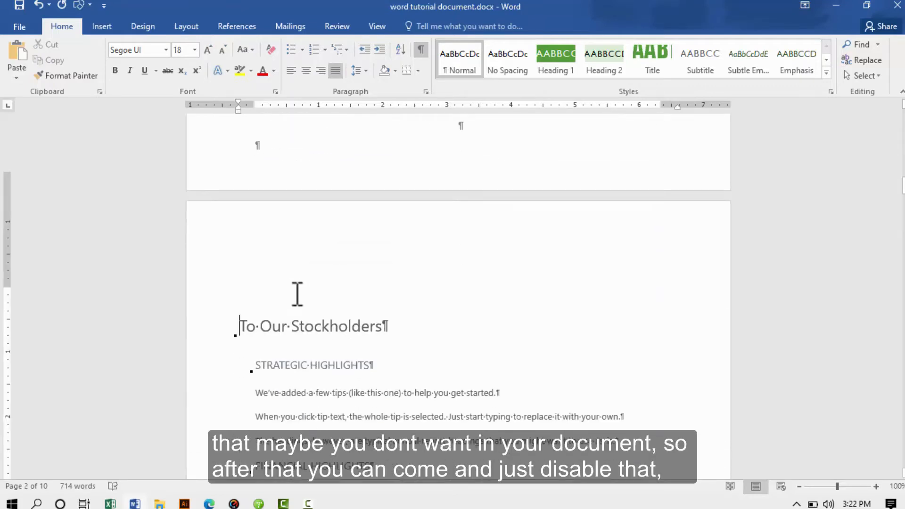
{"action": "scroll", "coordinate": [295, 293], "scroll_direction": "up", "scroll_amount": 3}
{"action": "scroll", "coordinate": [295, 293], "scroll_direction": "up", "scroll_amount": 5}
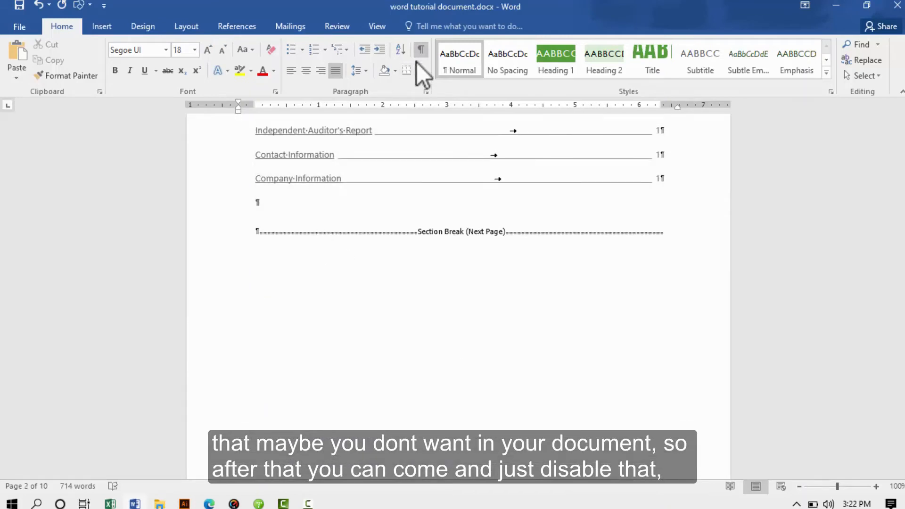
{"action": "left_click", "coordinate": [419, 57]}
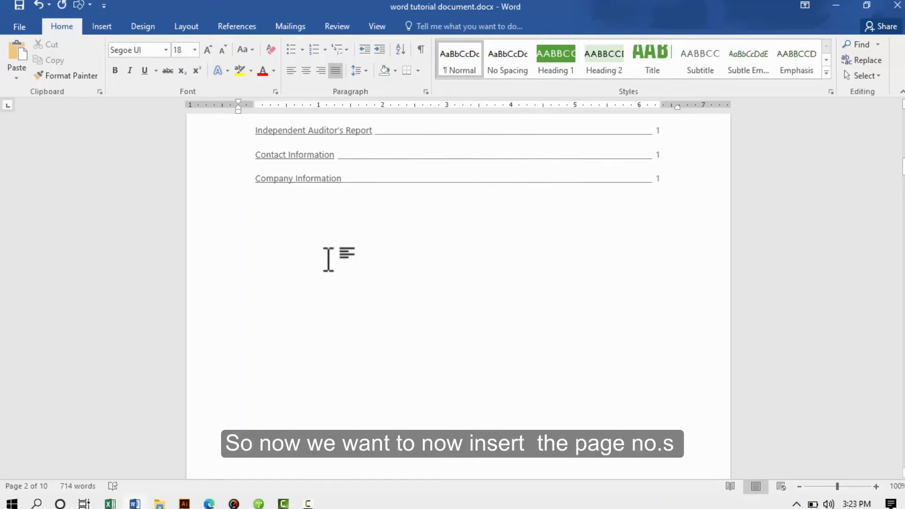
Step: Insert centred page numbers at the bottom of the pages using the Plain Number 2 style
{"action": "left_click", "coordinate": [98, 28]}
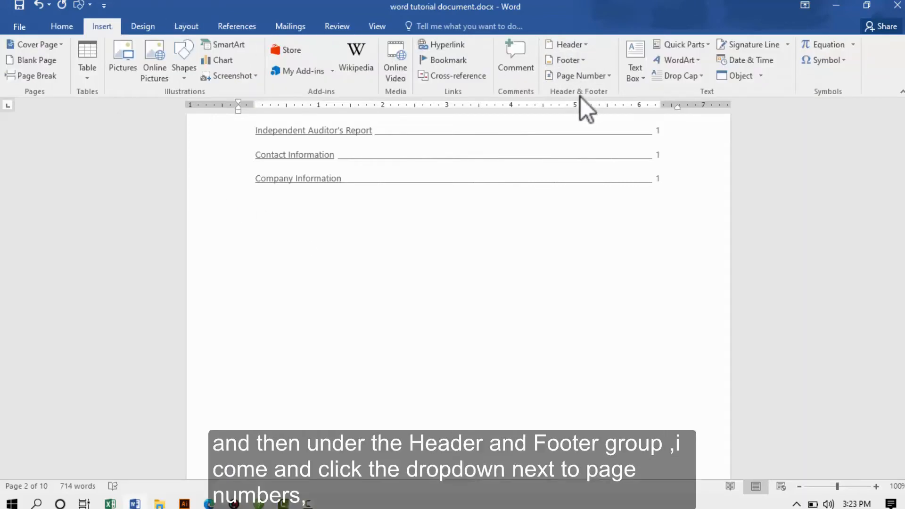
{"action": "left_click", "coordinate": [611, 76]}
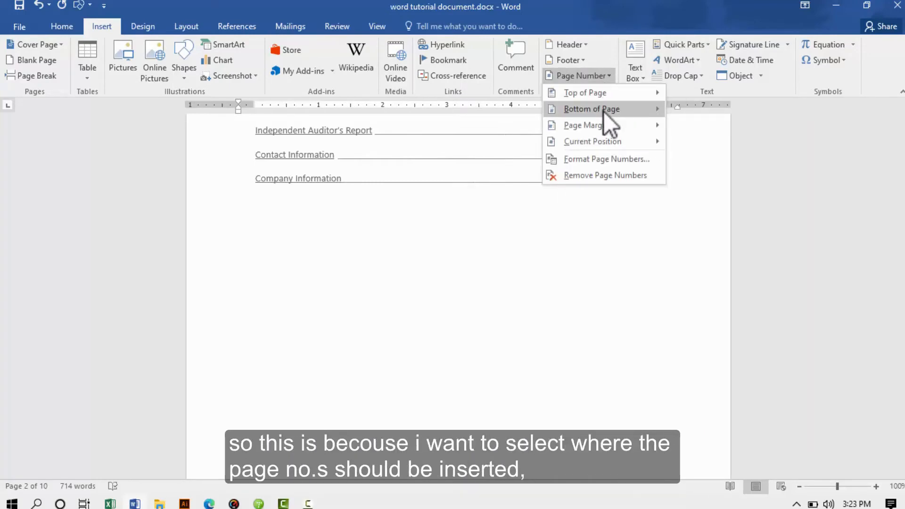
{"action": "mouse_move", "coordinate": [604, 112]}
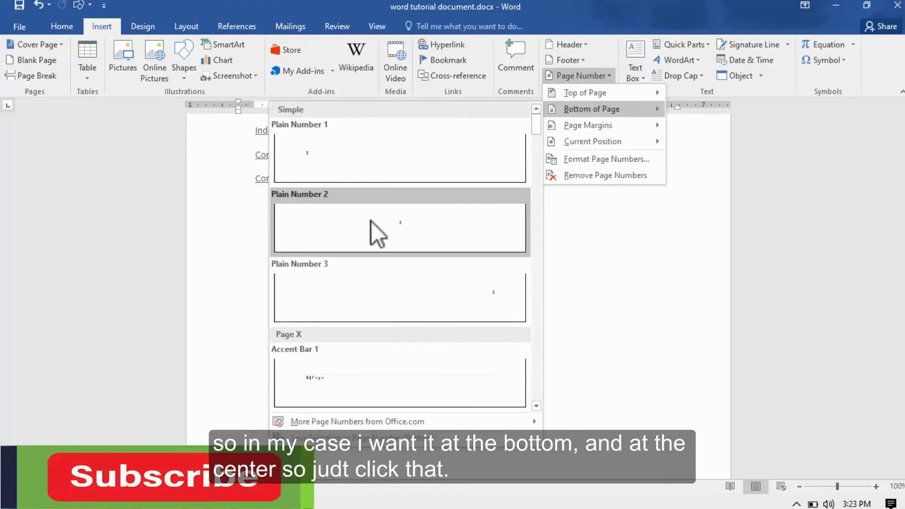
{"action": "left_click", "coordinate": [388, 231]}
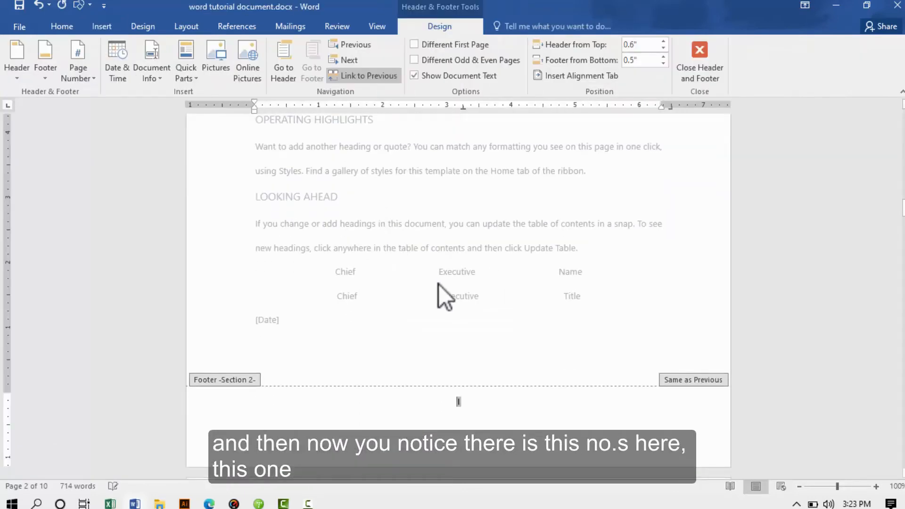
Step: Review the footer page numbers on the introductory pages of section 1 and on the report pages of section 2
{"action": "scroll", "coordinate": [462, 407], "scroll_direction": "up", "scroll_amount": 15}
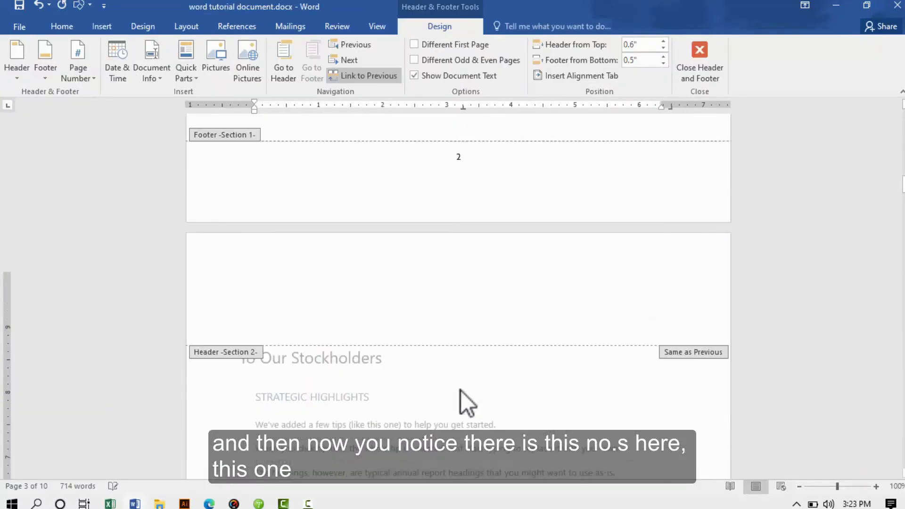
{"action": "scroll", "coordinate": [464, 330], "scroll_direction": "up", "scroll_amount": 15}
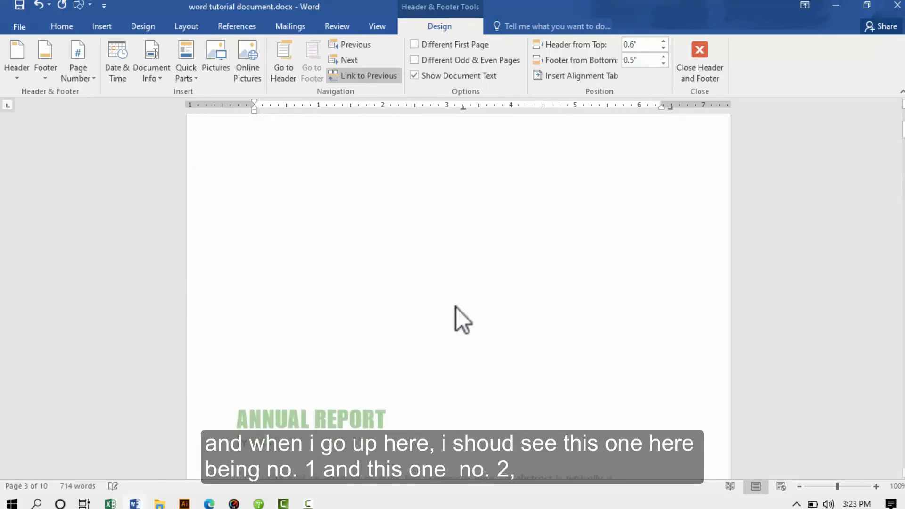
{"action": "scroll", "coordinate": [455, 307], "scroll_direction": "down", "scroll_amount": 3}
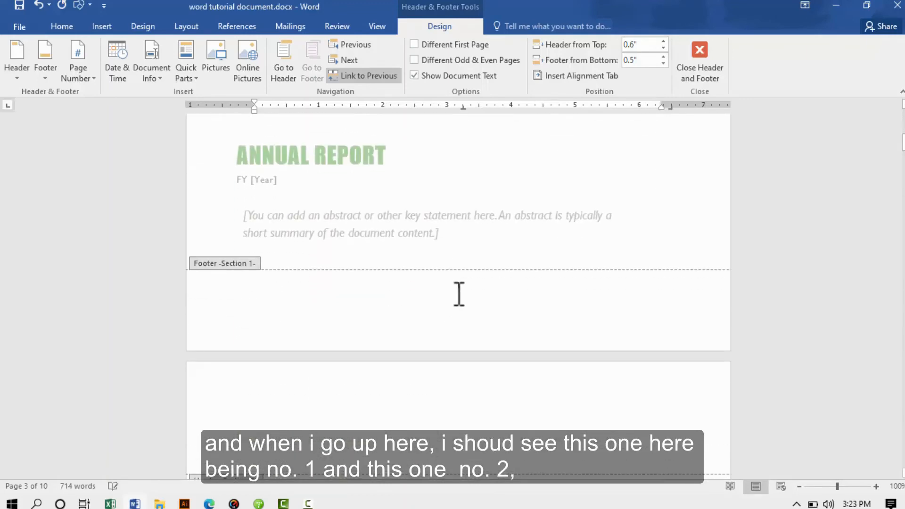
{"action": "left_click", "coordinate": [461, 301]}
{"action": "scroll", "coordinate": [462, 308], "scroll_direction": "down", "scroll_amount": 20}
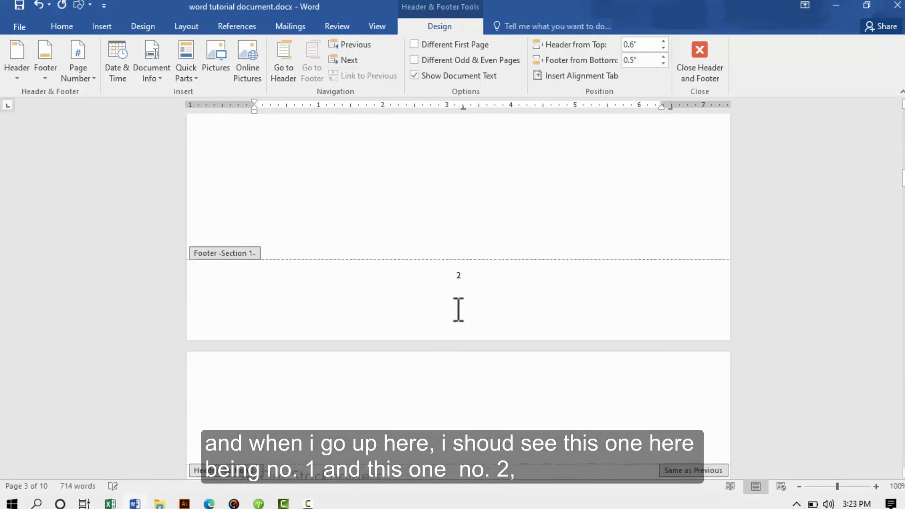
{"action": "scroll", "coordinate": [463, 281], "scroll_direction": "down", "scroll_amount": 10}
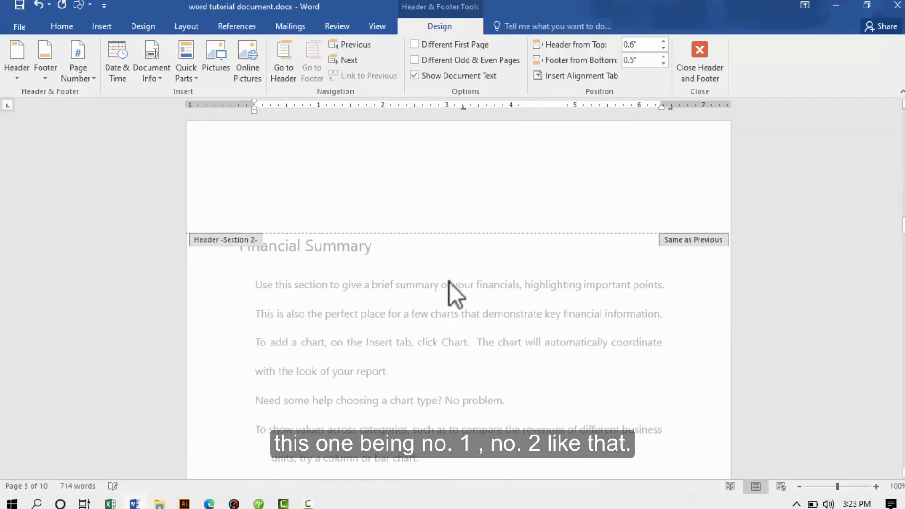
{"action": "scroll", "coordinate": [459, 283], "scroll_direction": "down", "scroll_amount": 2}
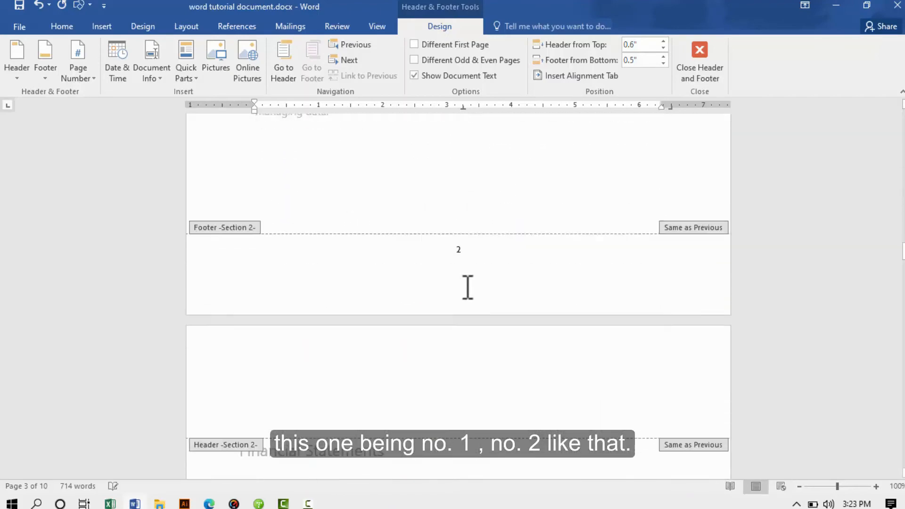
{"action": "scroll", "coordinate": [462, 283], "scroll_direction": "up", "scroll_amount": 3}
{"action": "scroll", "coordinate": [464, 281], "scroll_direction": "down", "scroll_amount": 10}
{"action": "scroll", "coordinate": [474, 279], "scroll_direction": "up", "scroll_amount": 15}
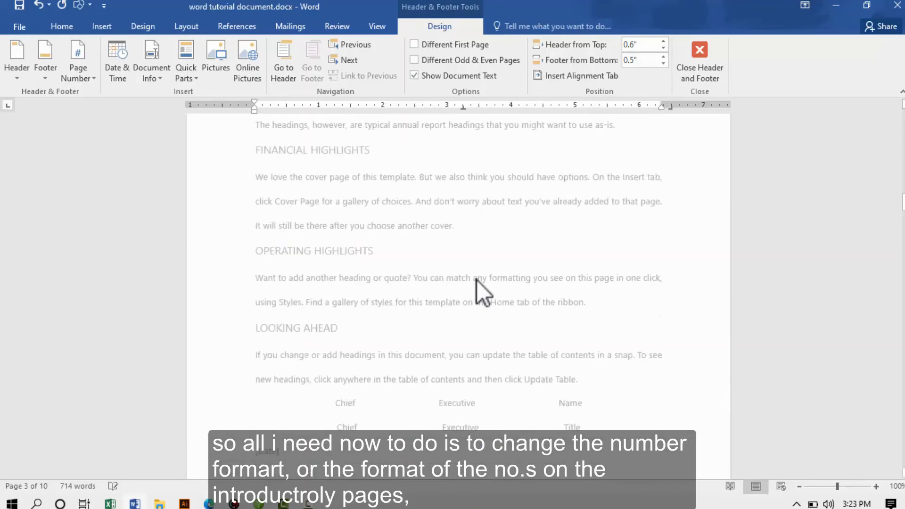
{"action": "scroll", "coordinate": [477, 280], "scroll_direction": "down", "scroll_amount": 8}
{"action": "scroll", "coordinate": [469, 269], "scroll_direction": "up", "scroll_amount": 2}
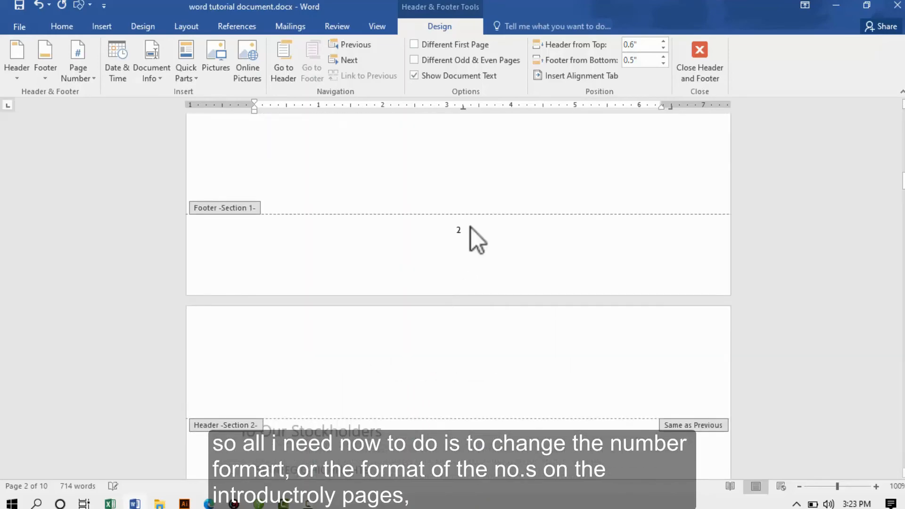
{"action": "scroll", "coordinate": [472, 231], "scroll_direction": "up", "scroll_amount": 12}
{"action": "scroll", "coordinate": [472, 228], "scroll_direction": "up", "scroll_amount": 6}
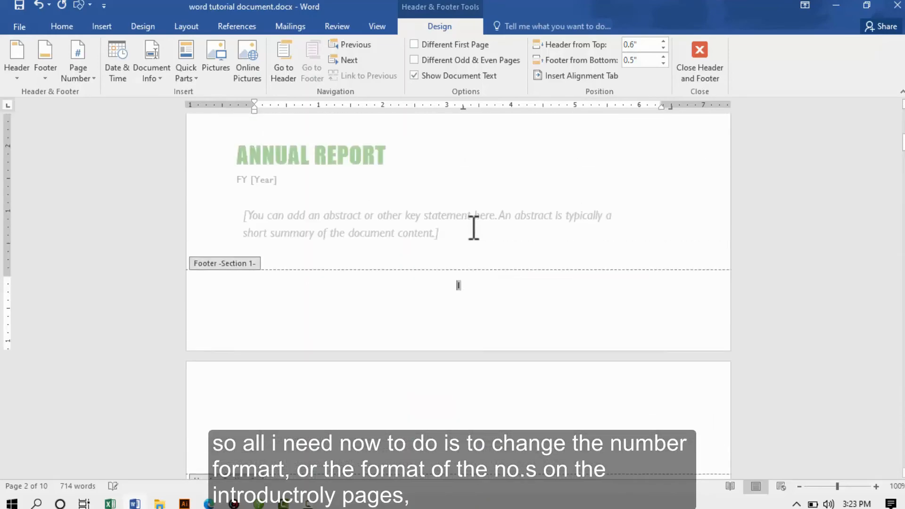
Step: Compare the footer page numbers on the introductory pages of section 1 with those on the report pages of section 2
{"action": "scroll", "coordinate": [473, 229], "scroll_direction": "up", "scroll_amount": 4}
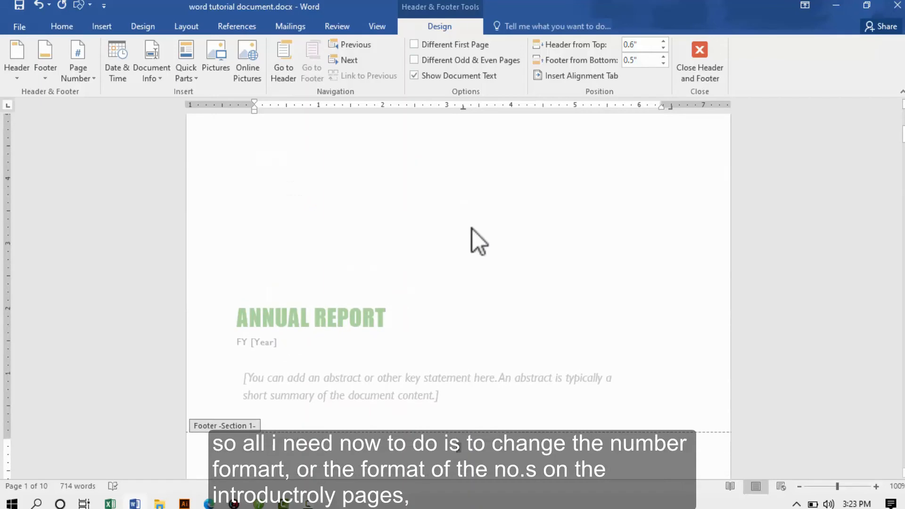
{"action": "scroll", "coordinate": [473, 229], "scroll_direction": "up", "scroll_amount": 7}
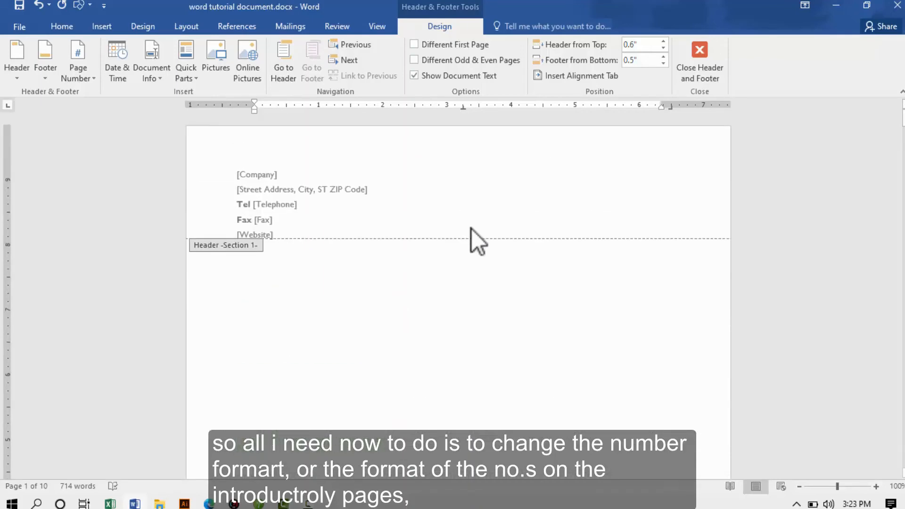
{"action": "scroll", "coordinate": [472, 229], "scroll_direction": "down", "scroll_amount": 7}
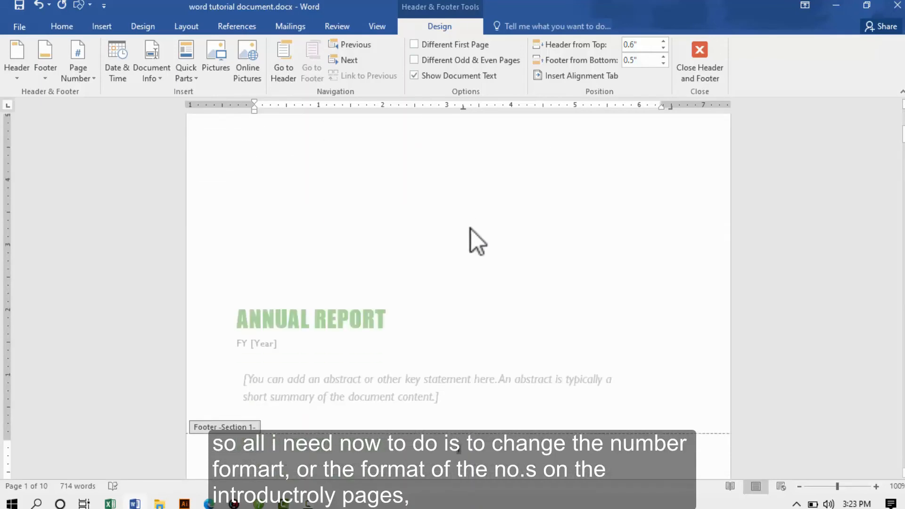
{"action": "scroll", "coordinate": [471, 229], "scroll_direction": "down", "scroll_amount": 4}
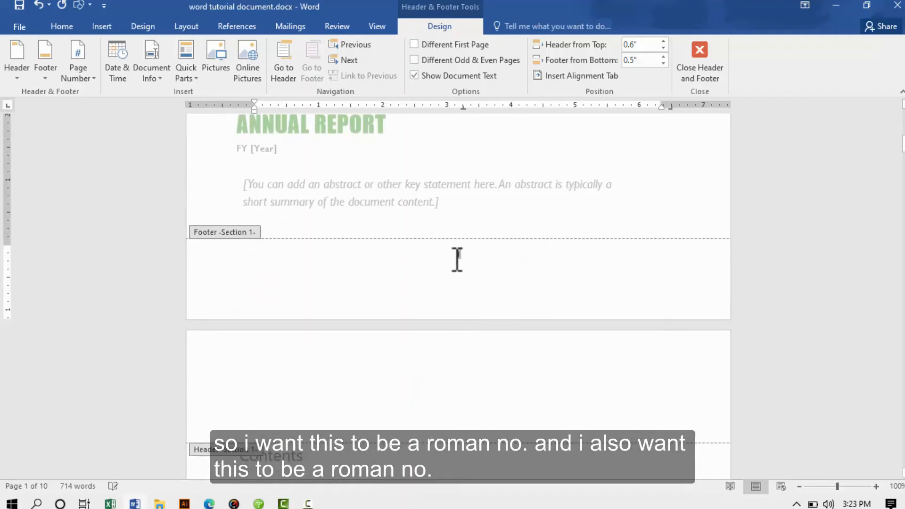
{"action": "scroll", "coordinate": [469, 330], "scroll_direction": "down", "scroll_amount": 13}
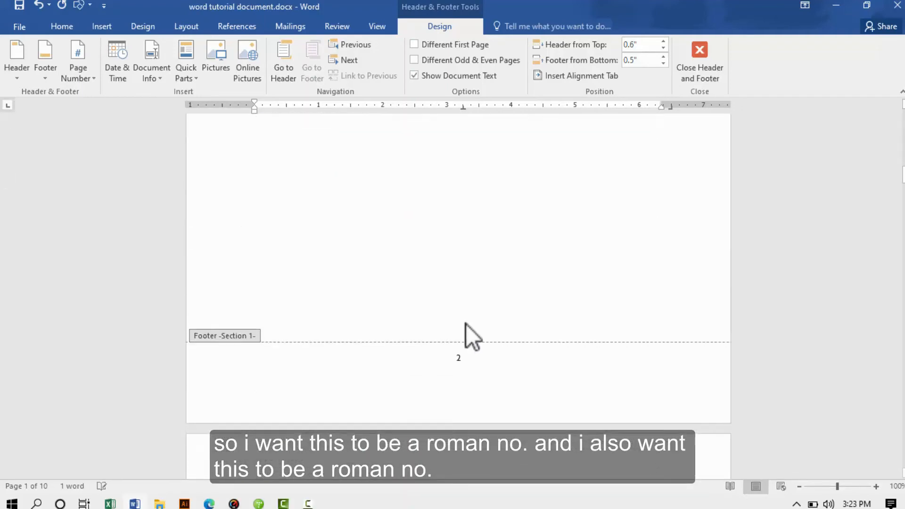
{"action": "scroll", "coordinate": [465, 324], "scroll_direction": "down", "scroll_amount": 1}
{"action": "scroll", "coordinate": [471, 338], "scroll_direction": "down", "scroll_amount": 13}
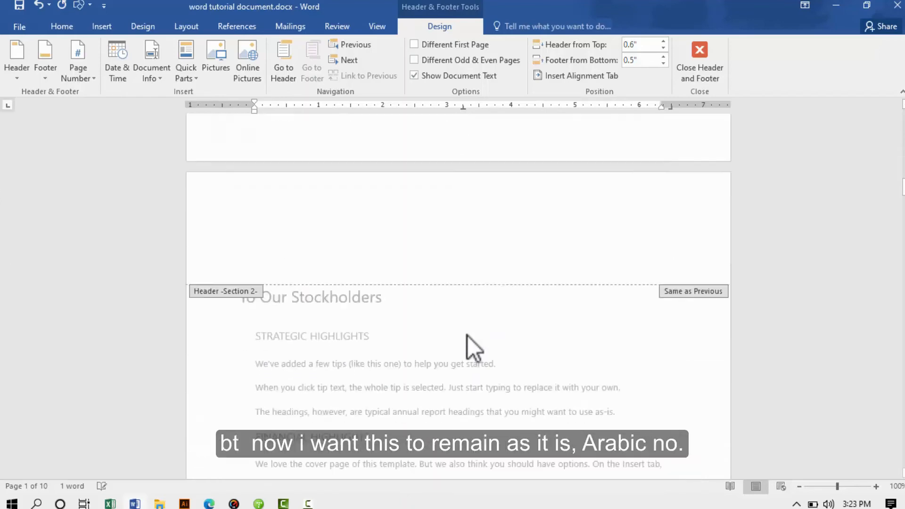
{"action": "scroll", "coordinate": [465, 332], "scroll_direction": "down", "scroll_amount": 1}
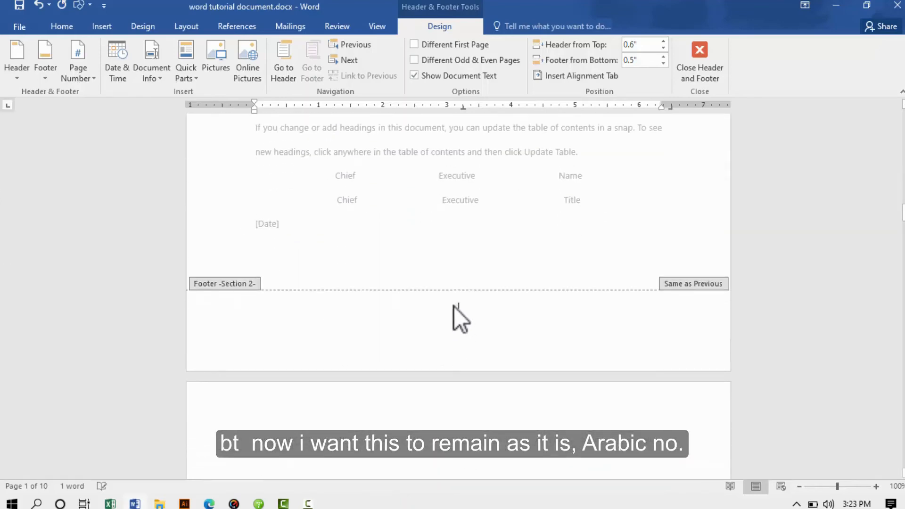
{"action": "double_click", "coordinate": [460, 306]}
{"action": "scroll", "coordinate": [471, 311], "scroll_direction": "down", "scroll_amount": 12}
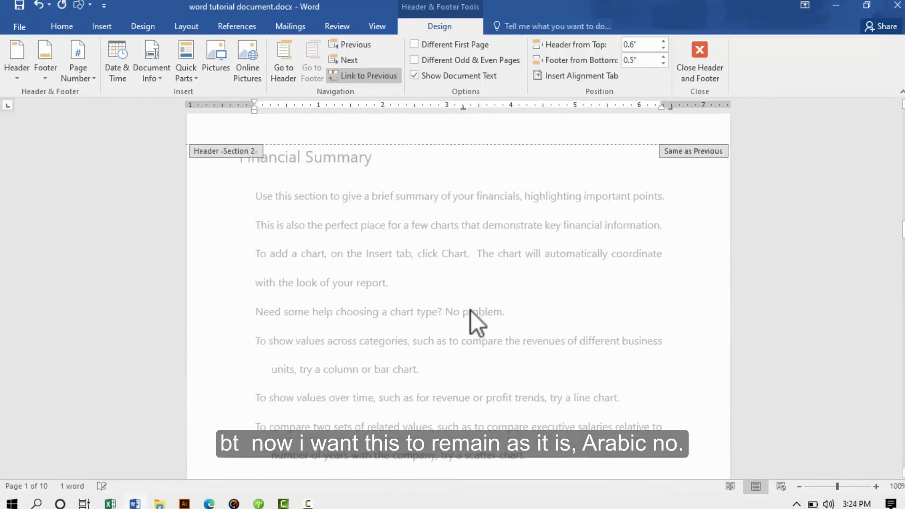
Step: Change the page number format of section 1 to lowercase Roman numerals (i, ii, iii, …) with a set starting number instead of continued numbering
{"action": "scroll", "coordinate": [473, 325], "scroll_direction": "up", "scroll_amount": 4}
{"action": "scroll", "coordinate": [473, 337], "scroll_direction": "up", "scroll_amount": 20}
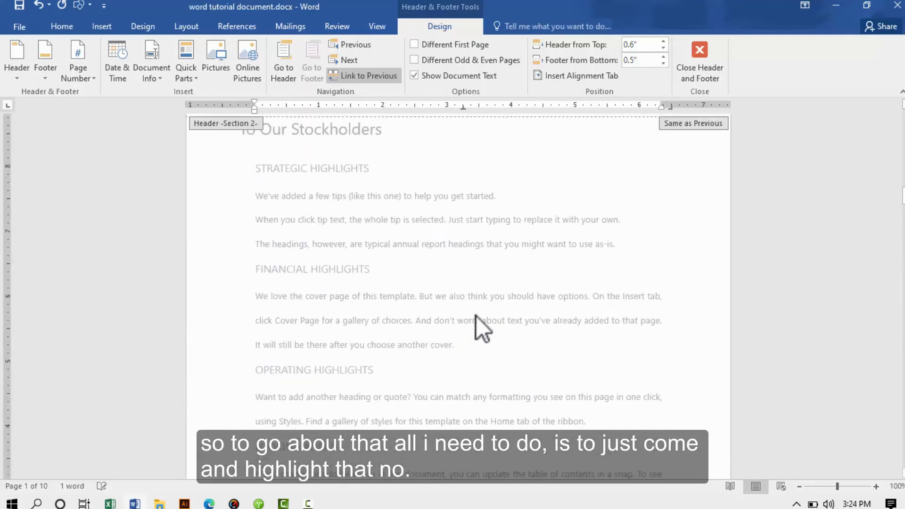
{"action": "scroll", "coordinate": [487, 295], "scroll_direction": "up", "scroll_amount": 10}
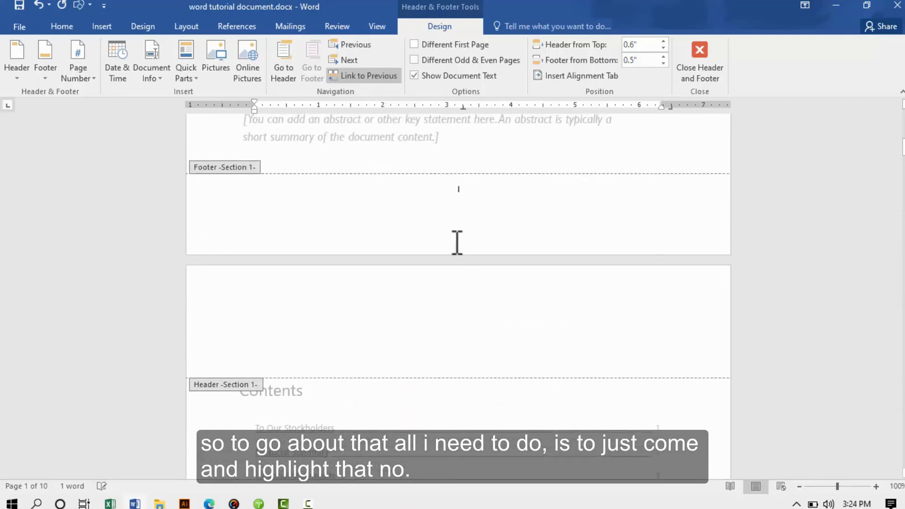
{"action": "double_click", "coordinate": [461, 190]}
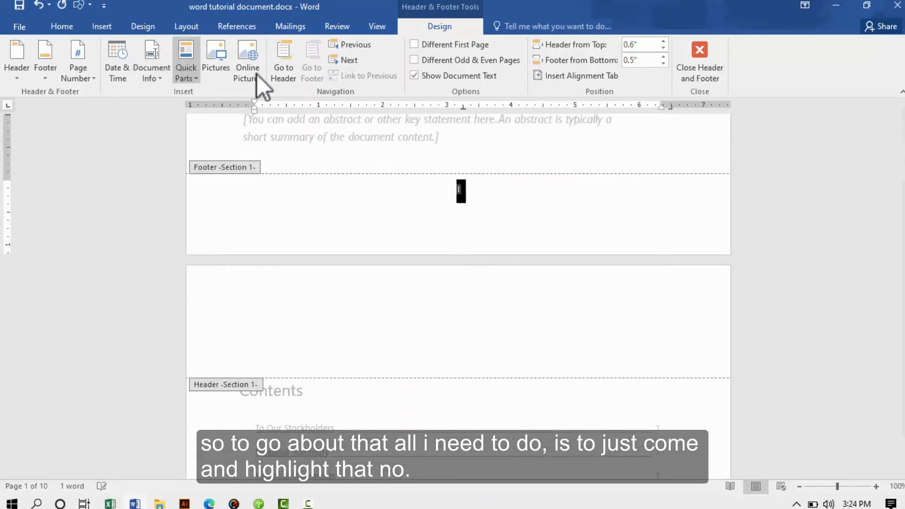
{"action": "left_click", "coordinate": [66, 26]}
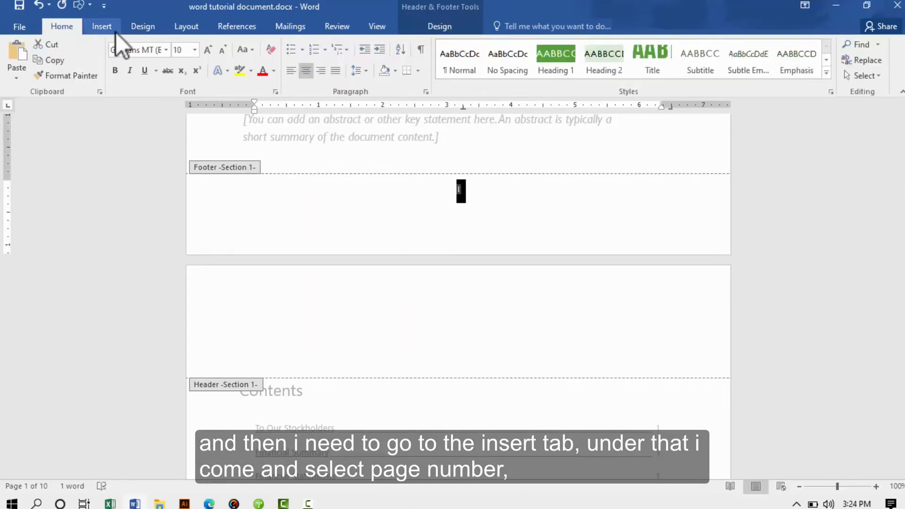
{"action": "left_click", "coordinate": [109, 28]}
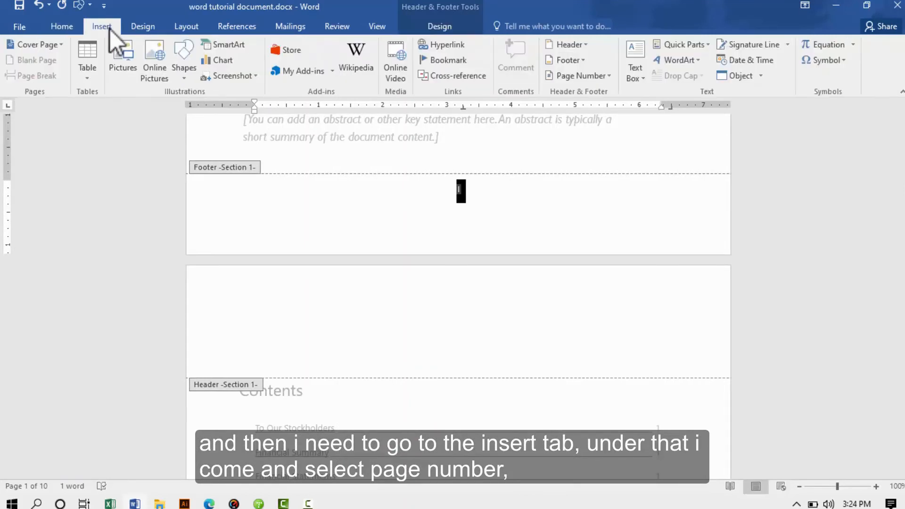
{"action": "left_click", "coordinate": [611, 77]}
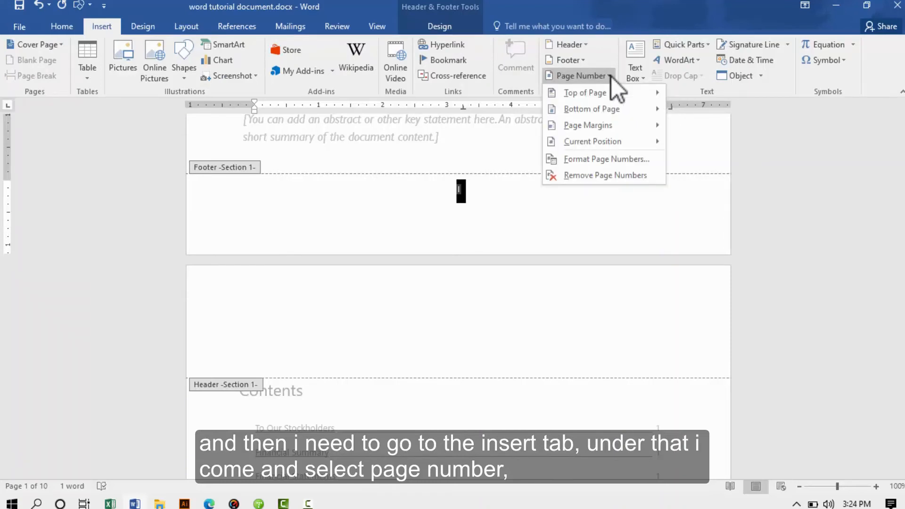
{"action": "left_click", "coordinate": [591, 159]}
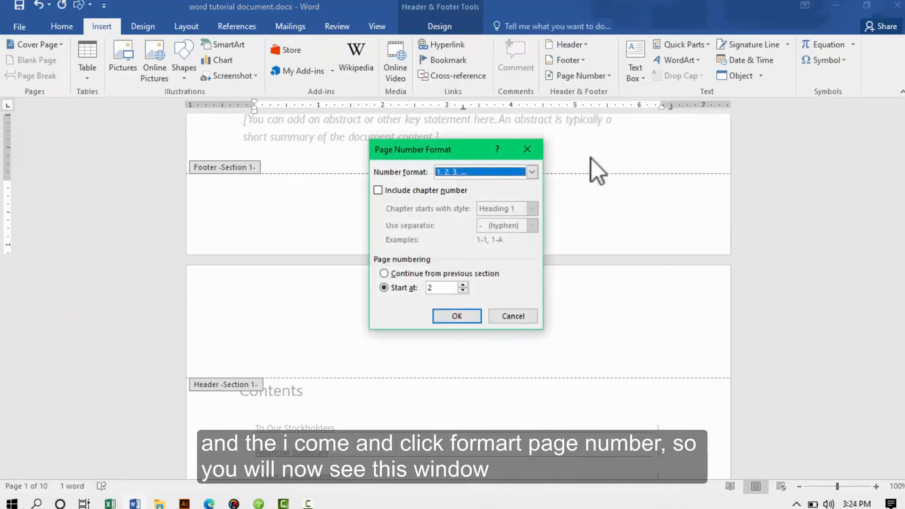
{"action": "left_click_drag", "start_coordinate": [485, 152], "coordinate": [501, 77]}
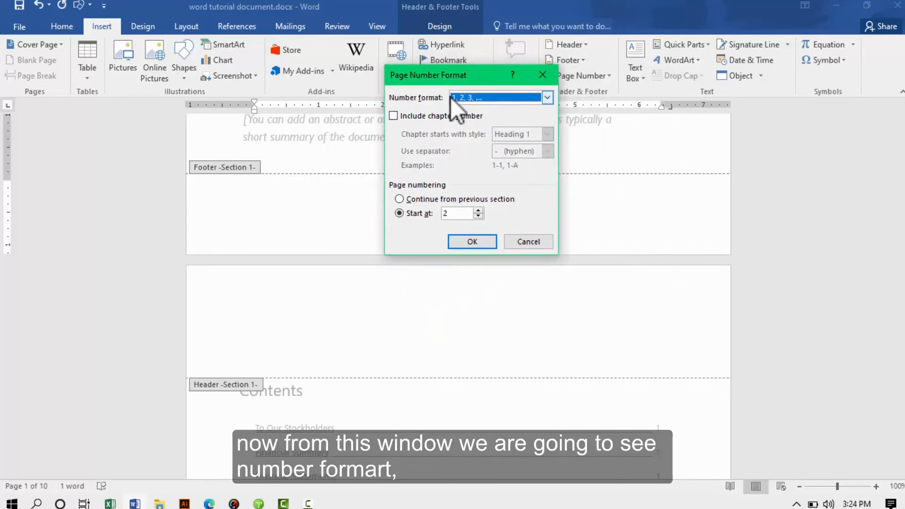
{"action": "left_click", "coordinate": [547, 99]}
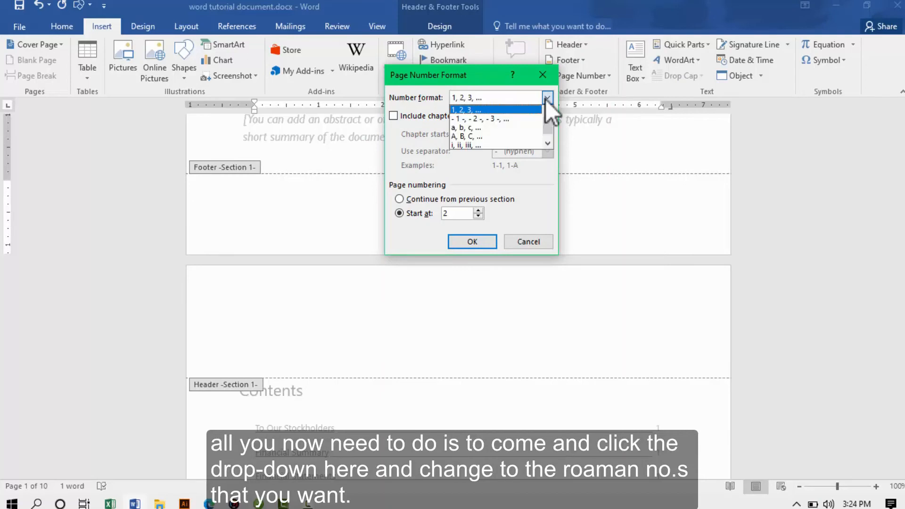
{"action": "left_click", "coordinate": [462, 144]}
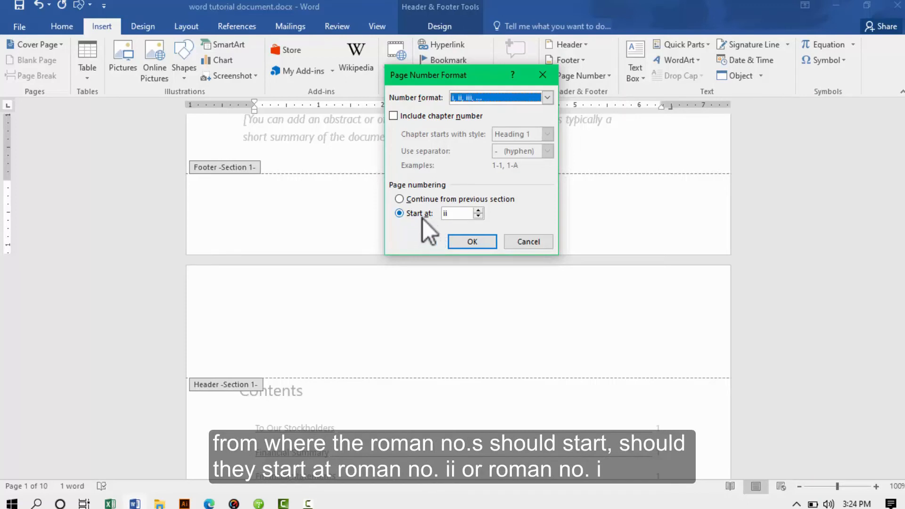
{"action": "left_click_drag", "start_coordinate": [447, 213], "coordinate": [434, 213]}
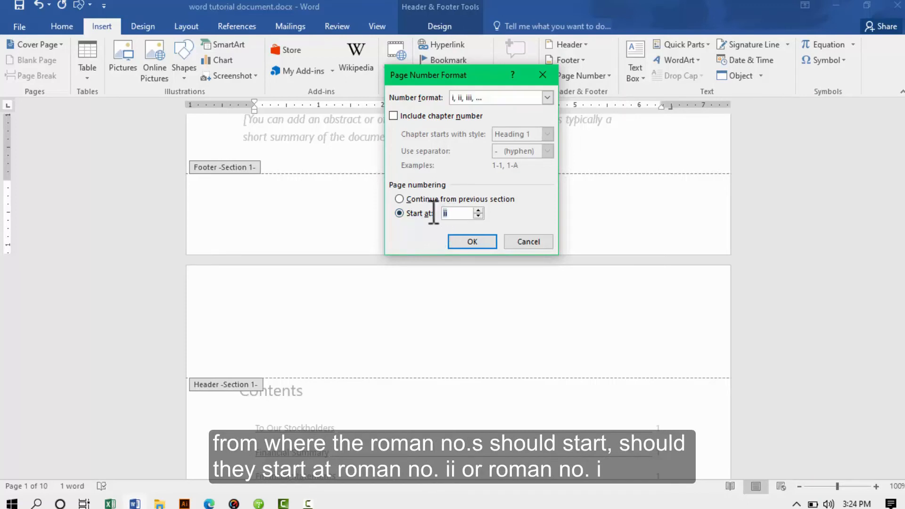
{"action": "left_click", "coordinate": [479, 210]}
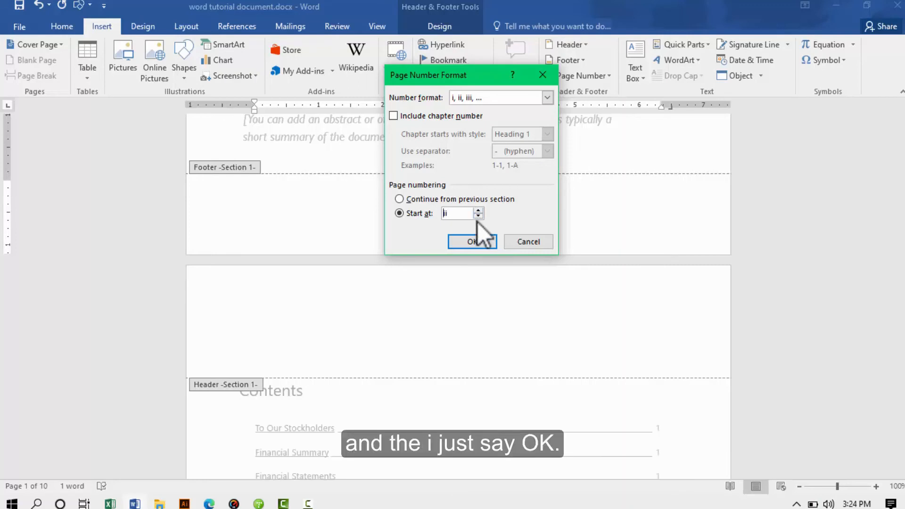
{"action": "left_click", "coordinate": [473, 241]}
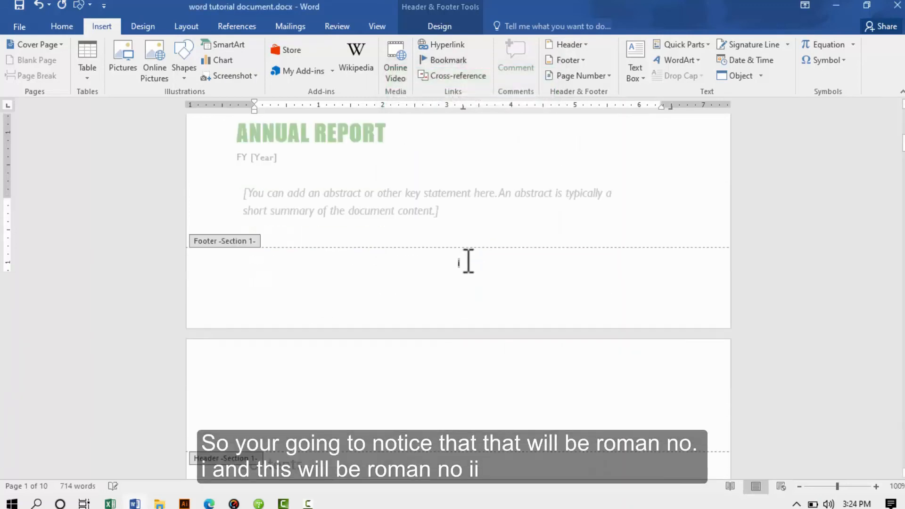
Step: Check the footer page numbers of the cover, the contents page and the first three pages of section 2
{"action": "scroll", "coordinate": [468, 208], "scroll_direction": "down", "scroll_amount": 6}
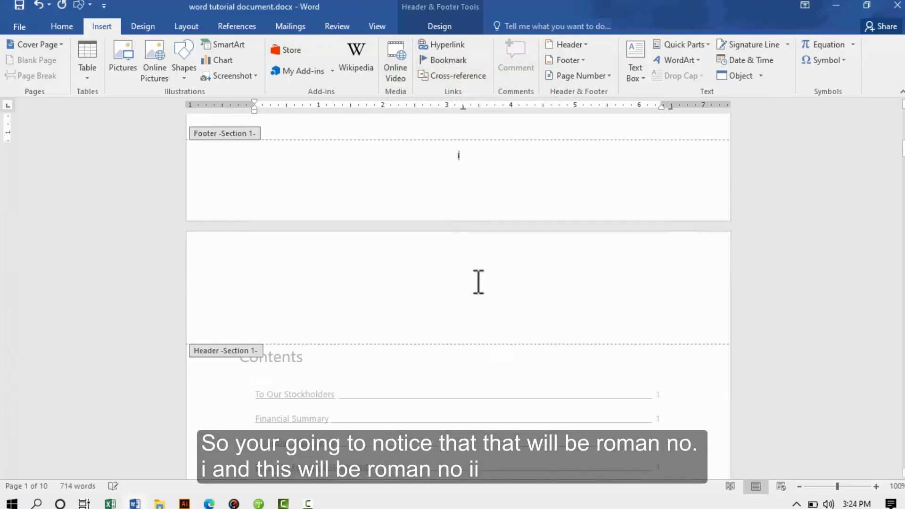
{"action": "scroll", "coordinate": [469, 278], "scroll_direction": "down", "scroll_amount": 5}
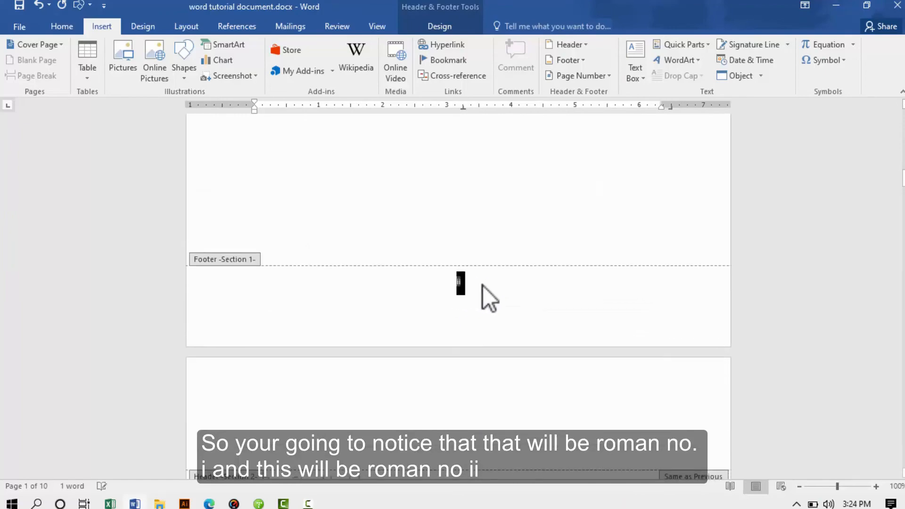
{"action": "scroll", "coordinate": [482, 285], "scroll_direction": "down", "scroll_amount": 15}
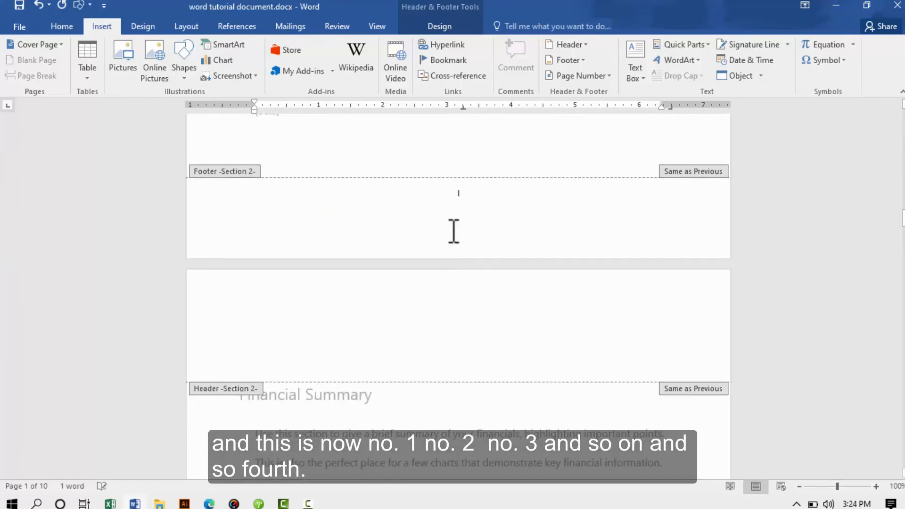
{"action": "scroll", "coordinate": [484, 357], "scroll_direction": "down", "scroll_amount": 15}
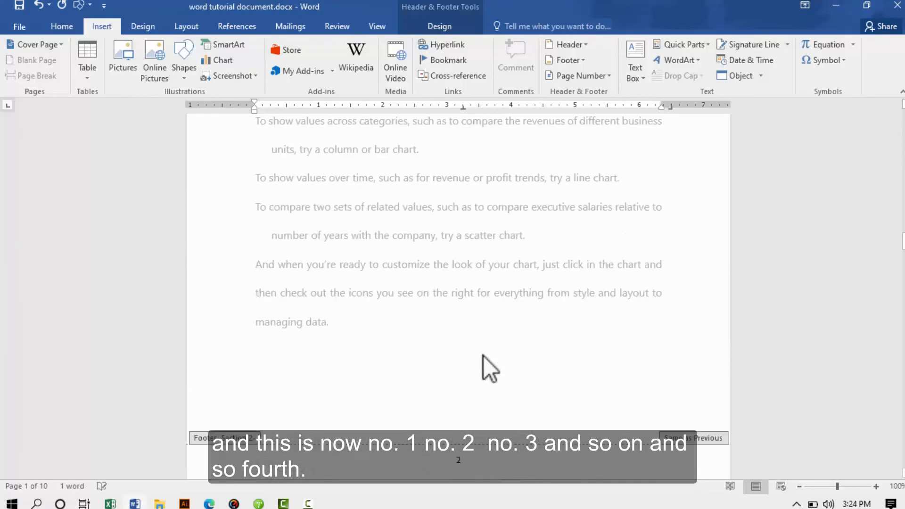
{"action": "scroll", "coordinate": [493, 302], "scroll_direction": "down", "scroll_amount": 15}
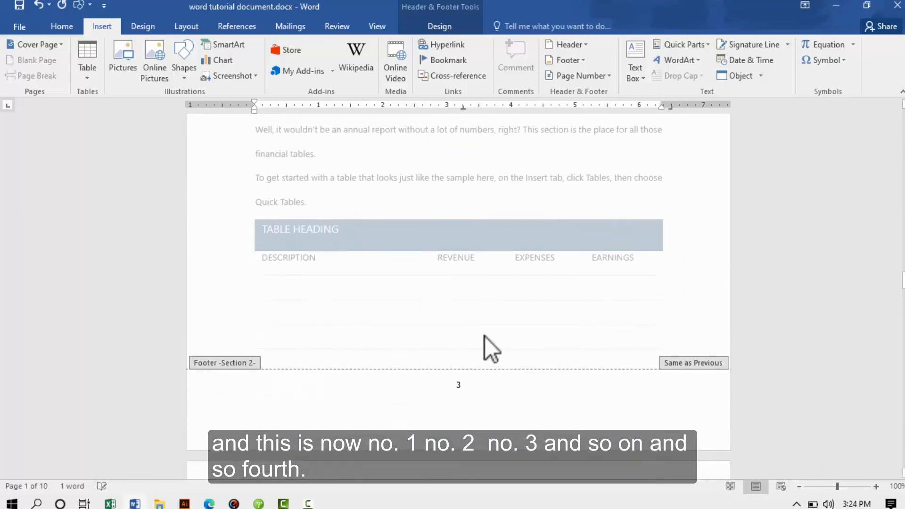
{"action": "scroll", "coordinate": [497, 356], "scroll_direction": "up", "scroll_amount": 20}
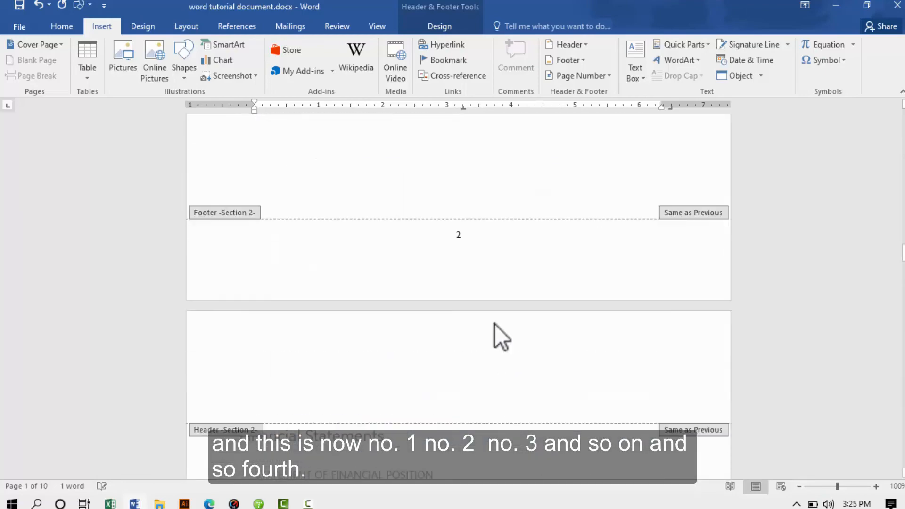
{"action": "scroll", "coordinate": [494, 321], "scroll_direction": "up", "scroll_amount": 5}
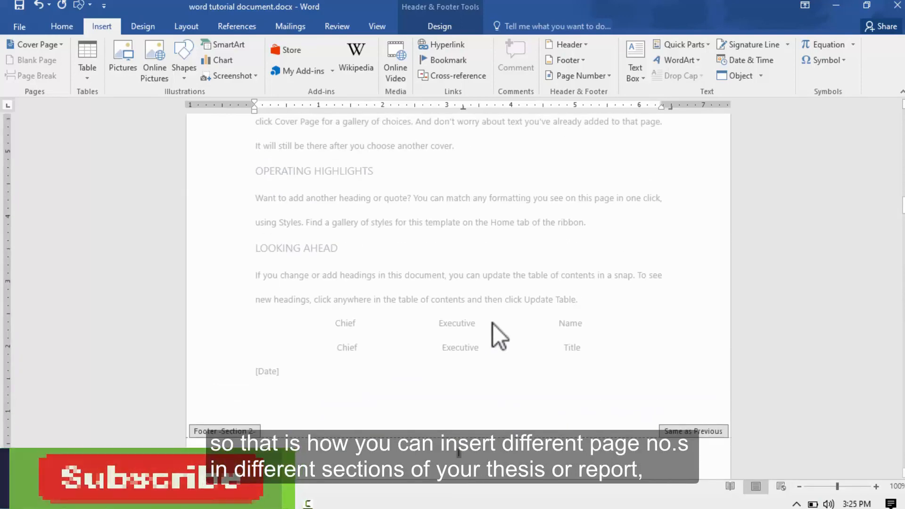
Step: Remove the page number from the Annual Report cover page by enabling Different First Page for section 1
{"action": "scroll", "coordinate": [493, 324], "scroll_direction": "up", "scroll_amount": 12}
{"action": "scroll", "coordinate": [493, 323], "scroll_direction": "up", "scroll_amount": 10}
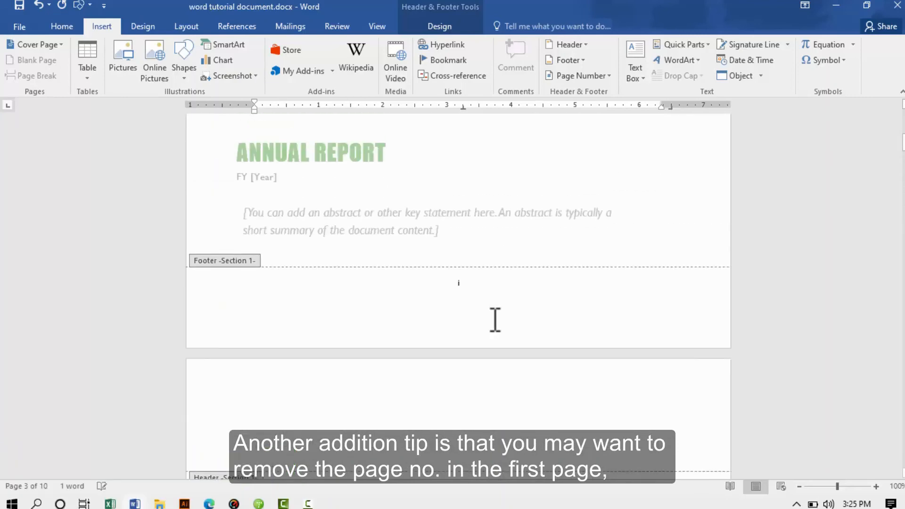
{"action": "scroll", "coordinate": [490, 329], "scroll_direction": "down", "scroll_amount": 3}
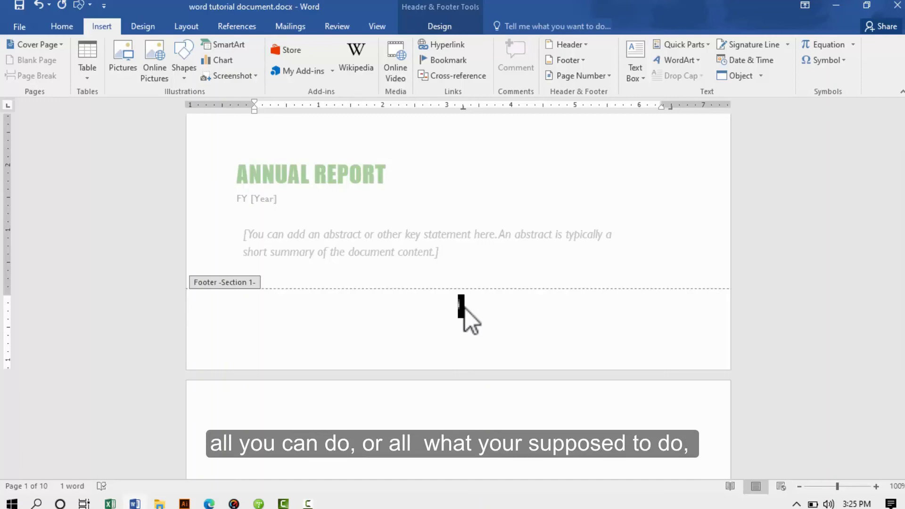
{"action": "left_click", "coordinate": [439, 27]}
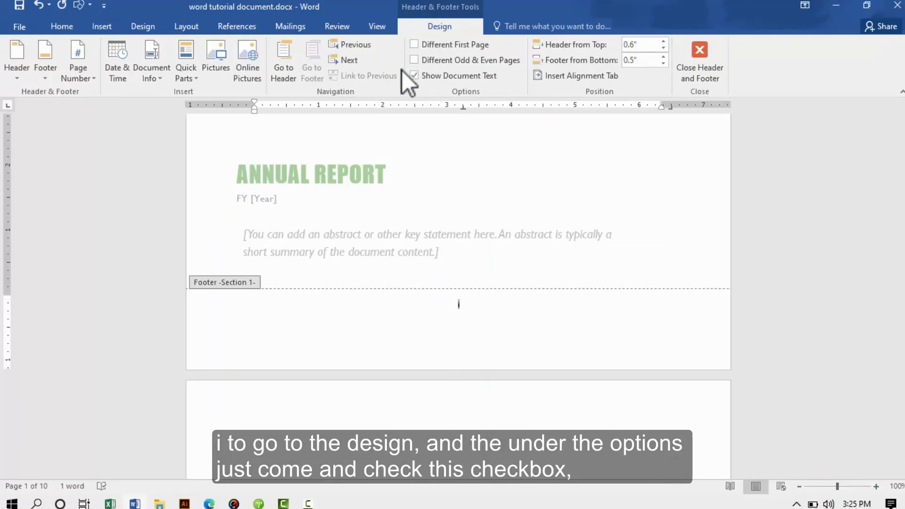
{"action": "left_click", "coordinate": [415, 46]}
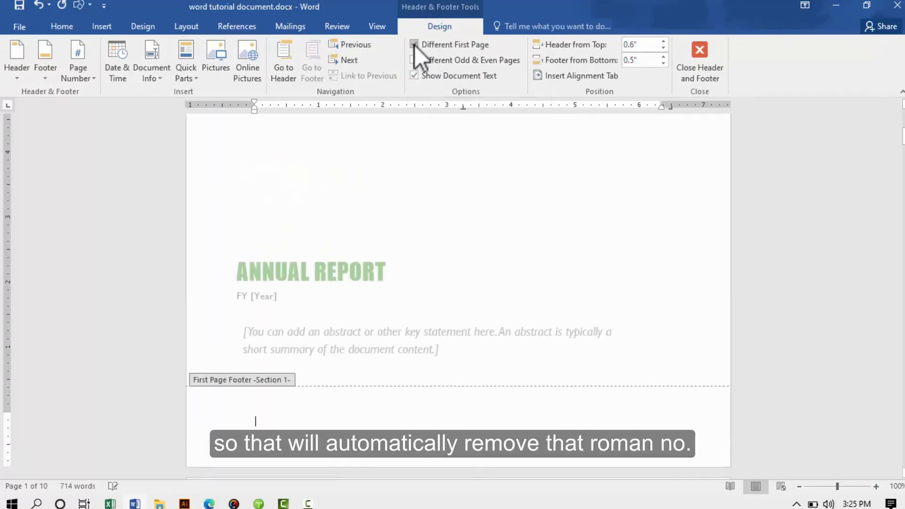
Step: Check the footer numbering from the cover through the contents page to the section 2 pages, and leave footer editing
{"action": "scroll", "coordinate": [425, 307], "scroll_direction": "down", "scroll_amount": 5}
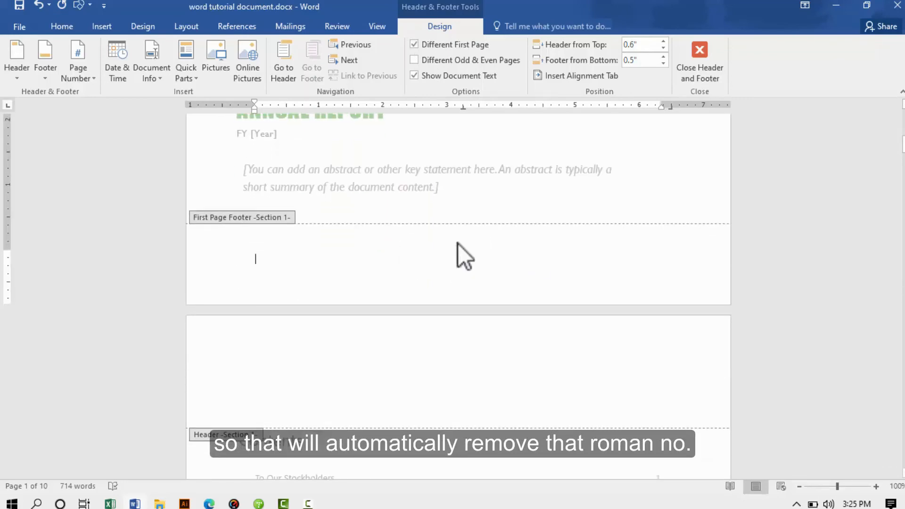
{"action": "scroll", "coordinate": [476, 296], "scroll_direction": "down", "scroll_amount": 12}
{"action": "scroll", "coordinate": [474, 293], "scroll_direction": "down", "scroll_amount": 5}
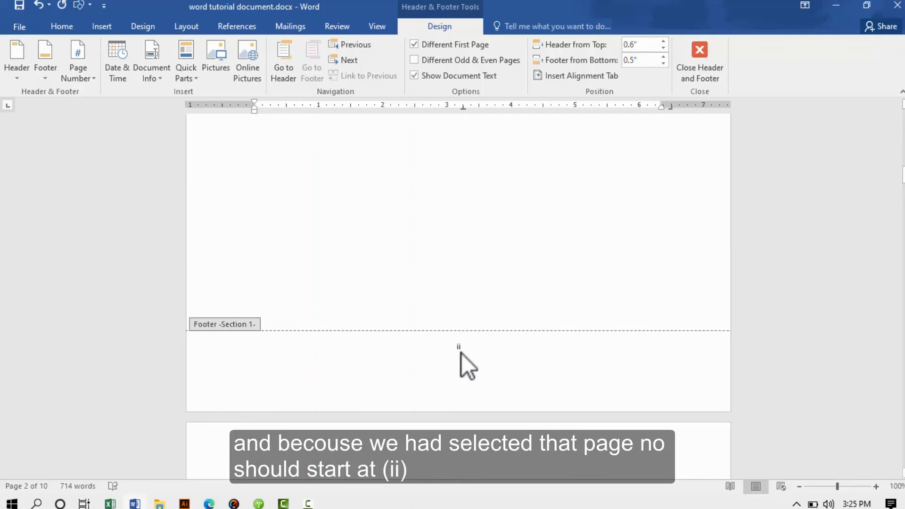
{"action": "left_click_drag", "start_coordinate": [455, 348], "coordinate": [472, 347]}
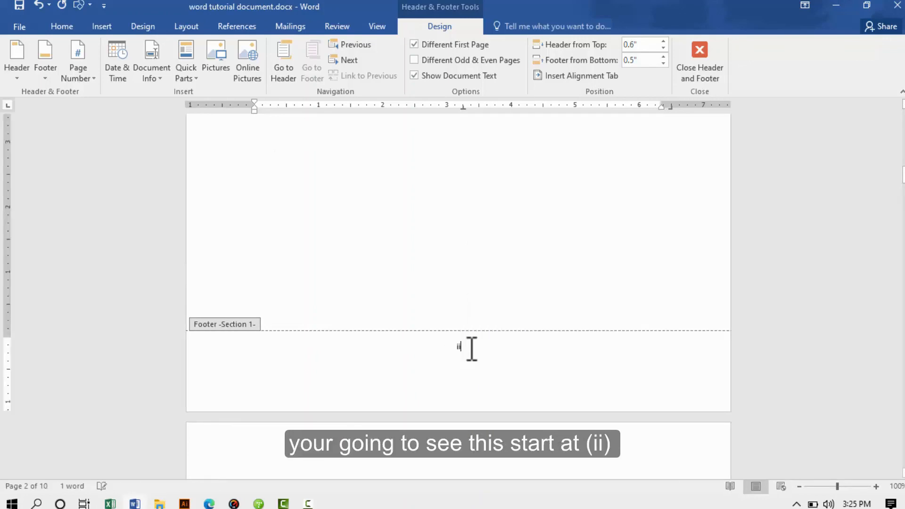
{"action": "left_click", "coordinate": [472, 349]}
{"action": "scroll", "coordinate": [460, 339], "scroll_direction": "down", "scroll_amount": 10}
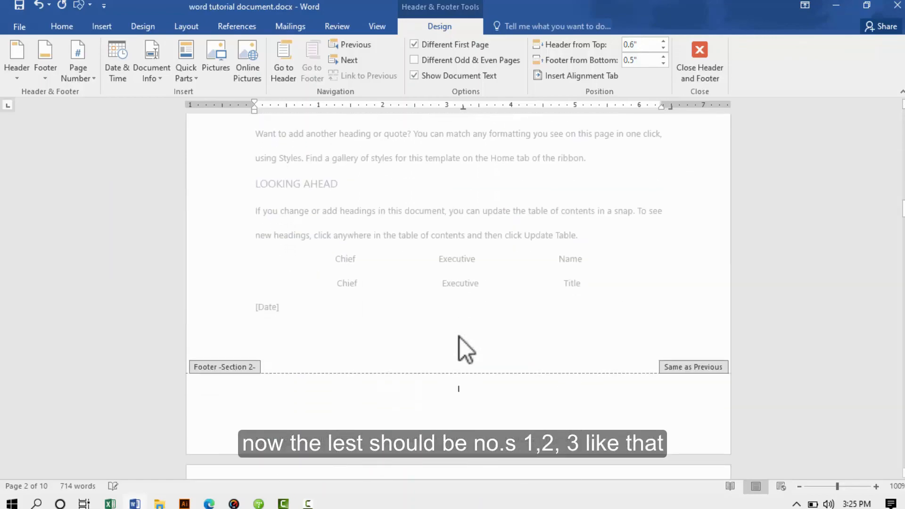
{"action": "scroll", "coordinate": [460, 337], "scroll_direction": "down", "scroll_amount": 12}
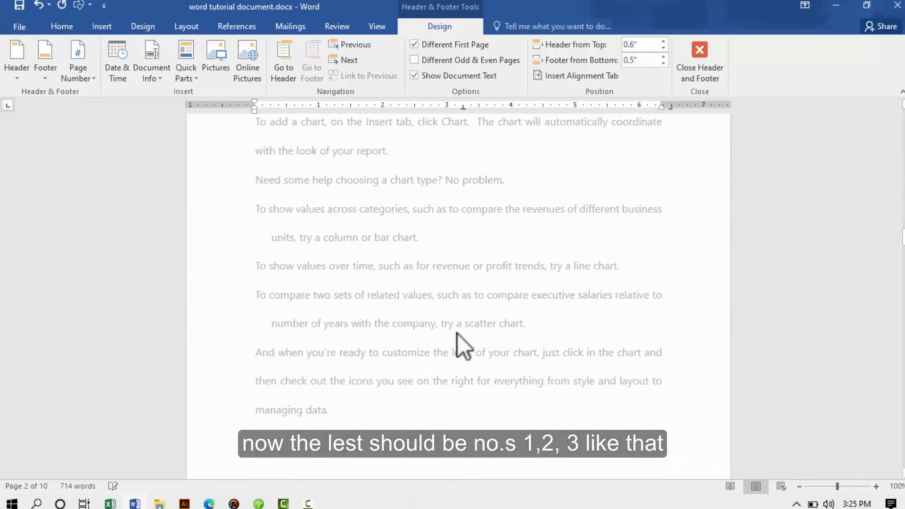
{"action": "scroll", "coordinate": [460, 331], "scroll_direction": "up", "scroll_amount": 5}
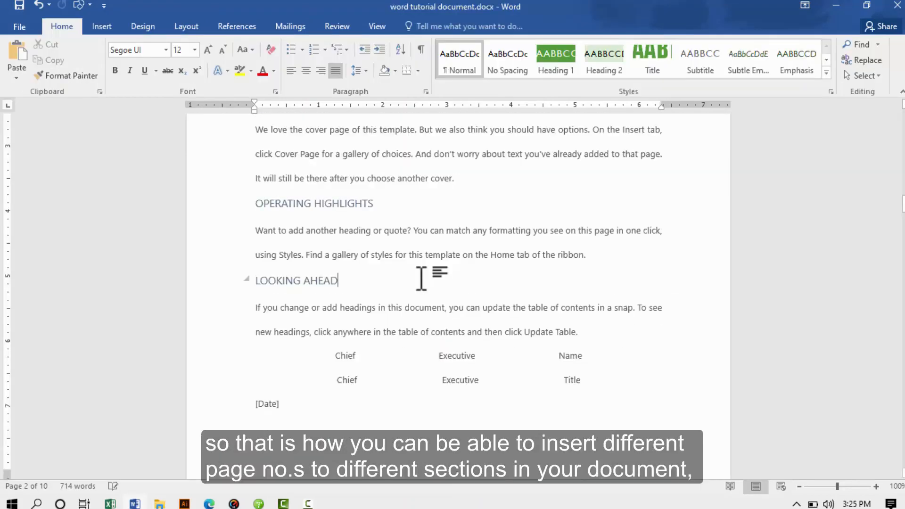